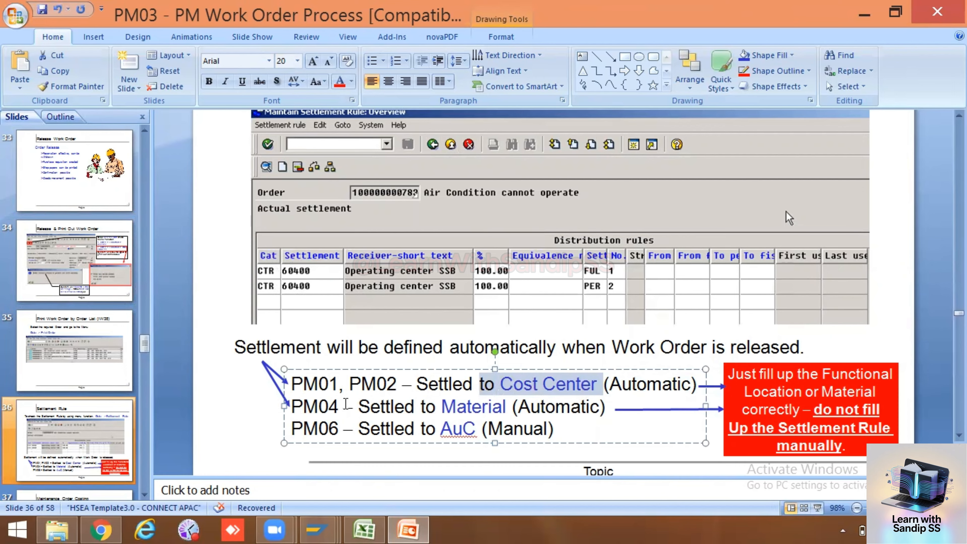
# Highlight the PM04 and PM06 order types in the settlement list on the Settlement Rule slide
pyautogui.moveTo(346, 404); pyautogui.dragTo(304, 407)
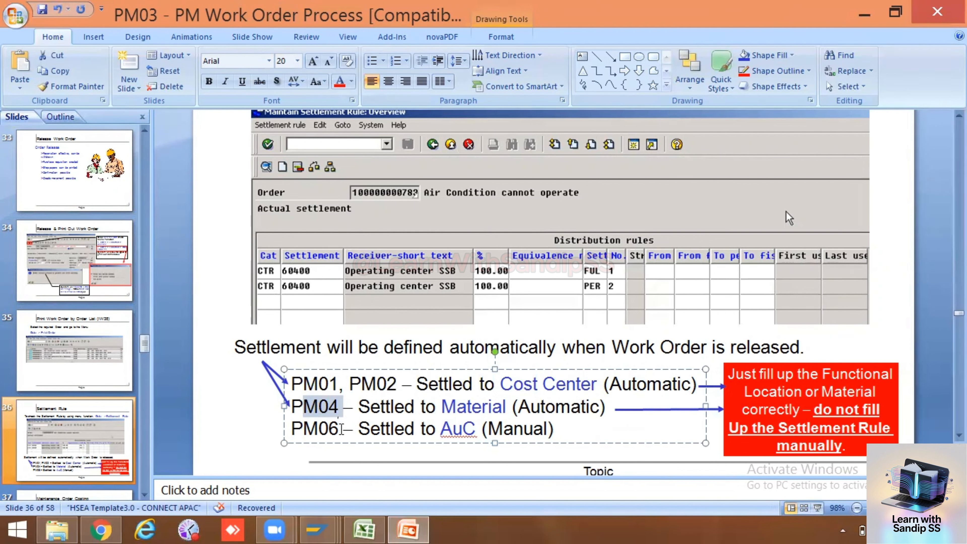
pyautogui.moveTo(342, 429); pyautogui.dragTo(288, 430)
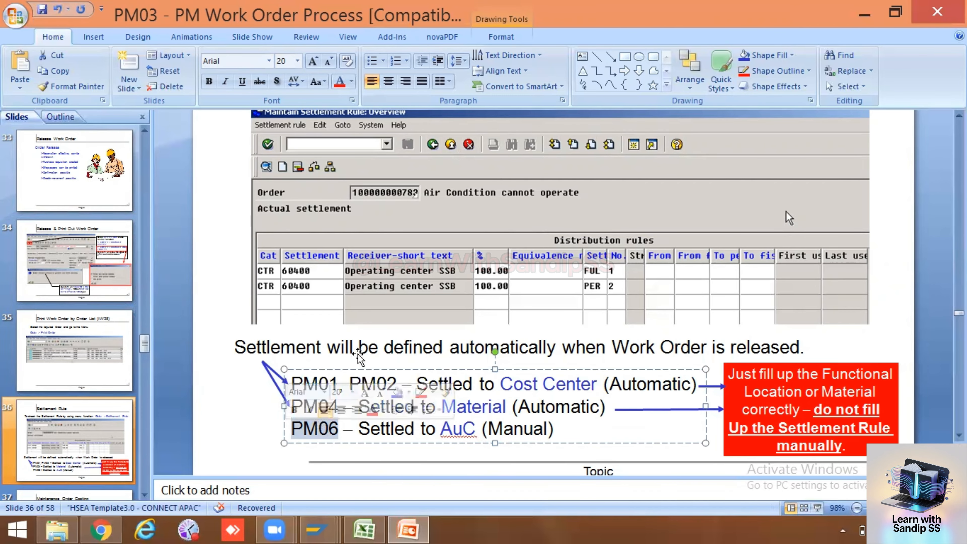
pyautogui.scroll(-1, 169, 362)
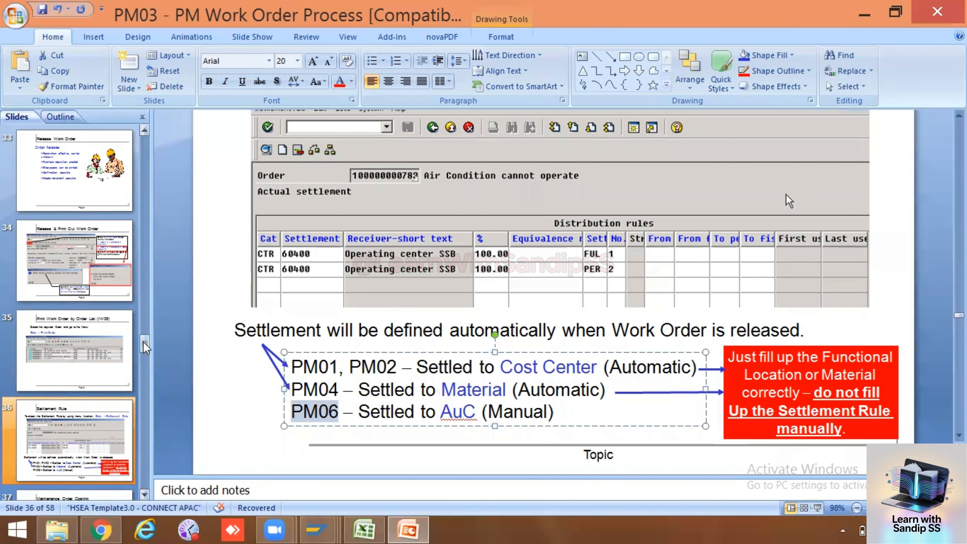
# Show slide 37 on Maintenance Order Costing and examine its planned and actual cost tables
pyautogui.scroll(-3, 146, 364)
pyautogui.click(92, 293)
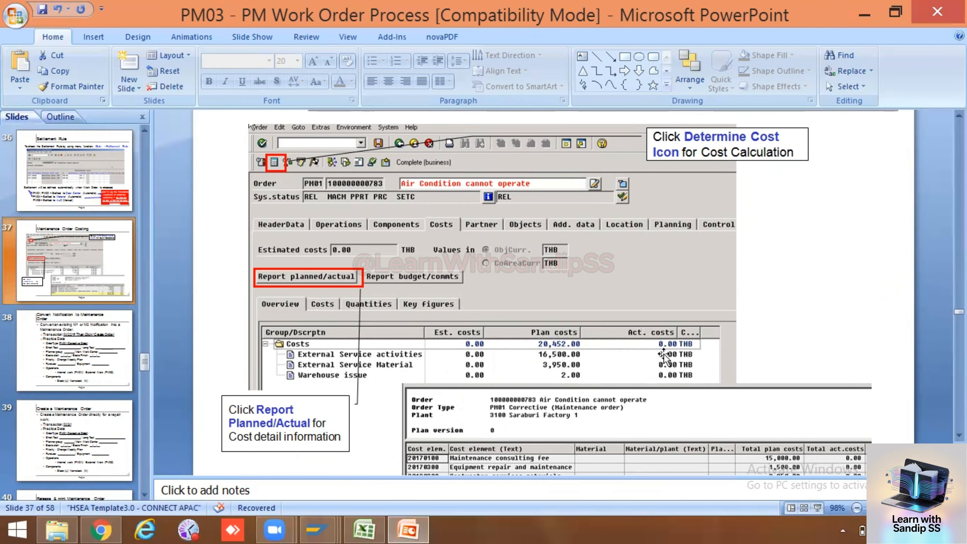
pyautogui.scroll(-1, 649, 386)
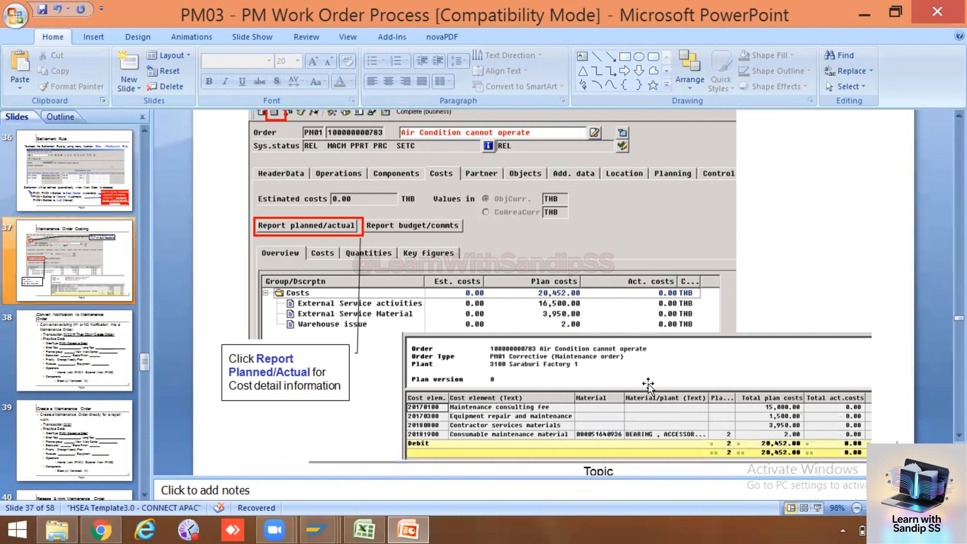
pyautogui.scroll(1, 648, 385)
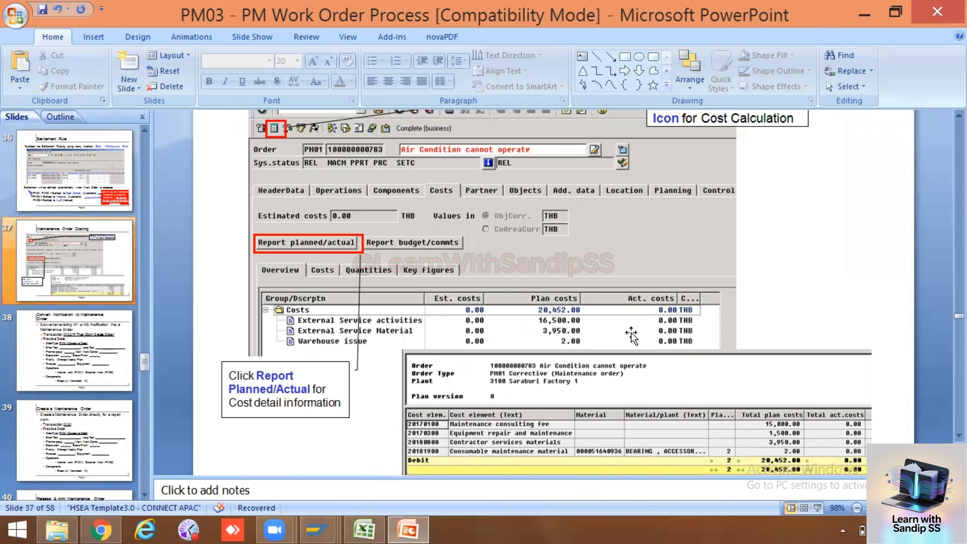
pyautogui.scroll(-1, 626, 322)
pyautogui.scroll(-1, 625, 321)
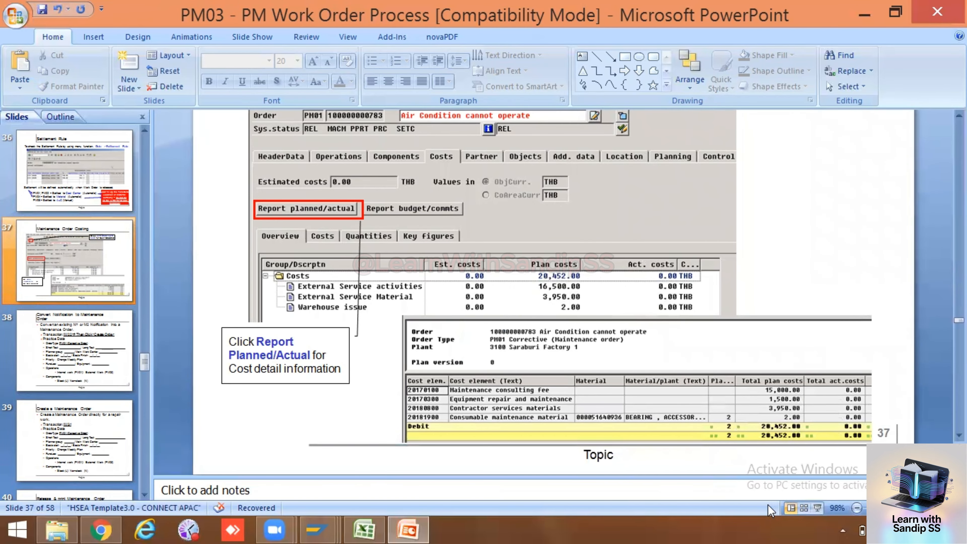
# Glance at slide 38 on converting notifications and return to the costing slide to review its cost report
pyautogui.click(86, 328)
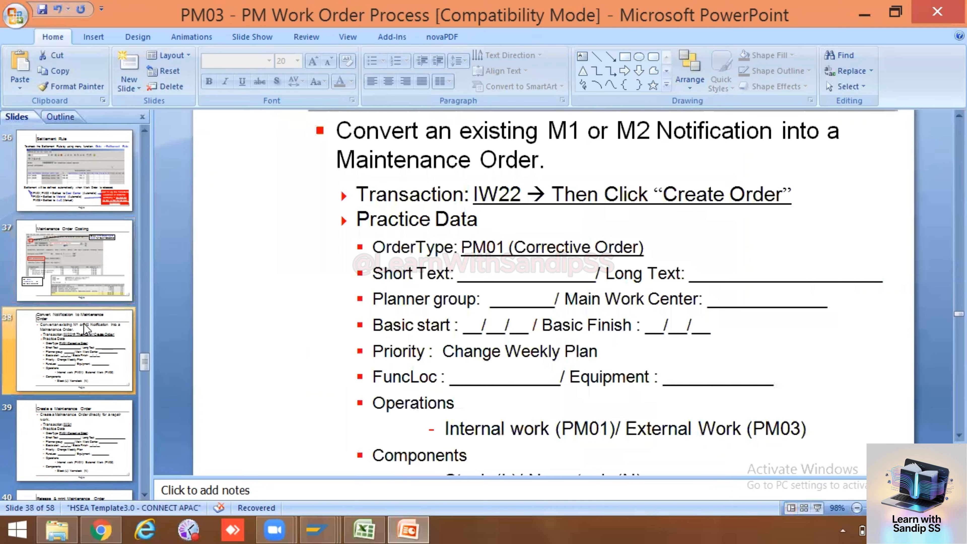
pyautogui.click(79, 284)
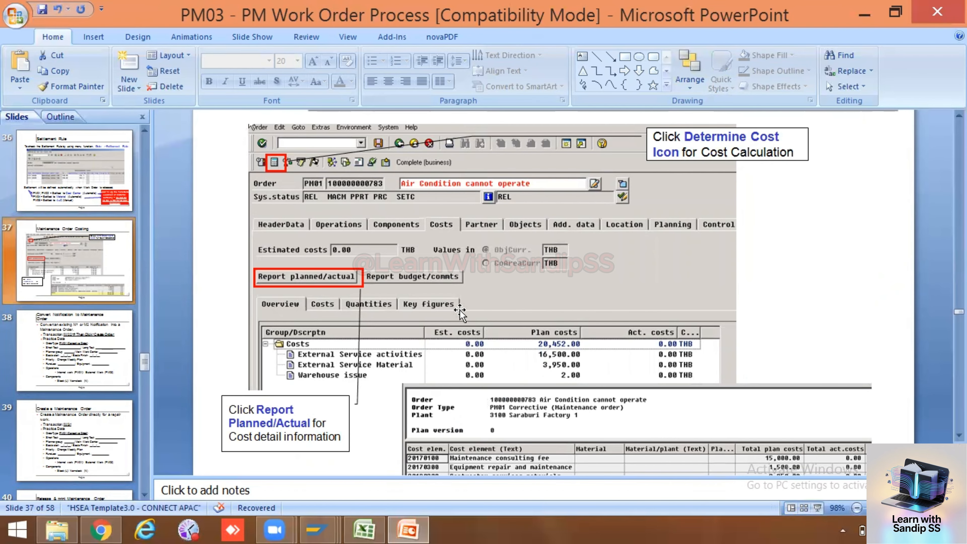
pyautogui.scroll(-2, 609, 354)
pyautogui.scroll(-1, 609, 359)
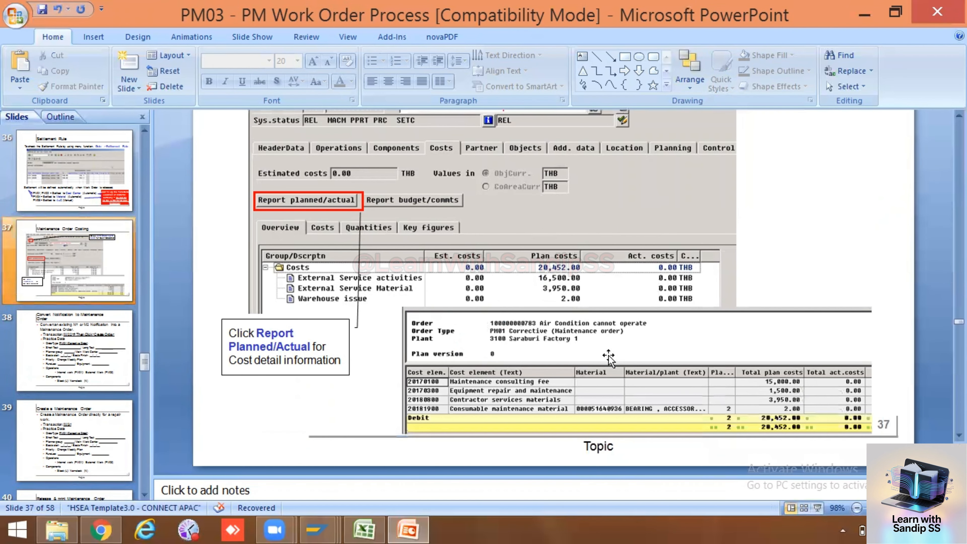
pyautogui.scroll(1, 609, 357)
pyautogui.scroll(-2, 609, 357)
pyautogui.scroll(5, 608, 358)
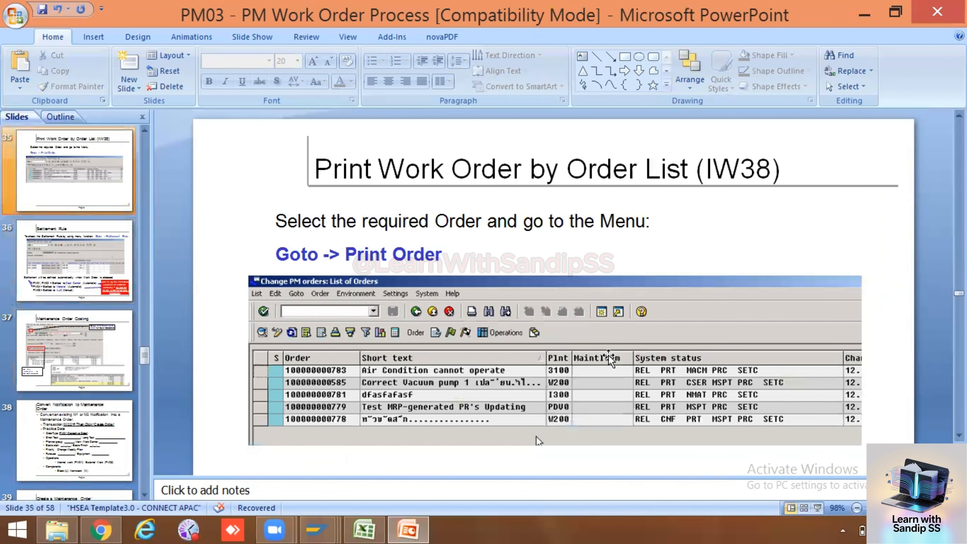
# Look through slides 36 to 39, from the Settlement Rule to creating a maintenance order directly
pyautogui.click(75, 263)
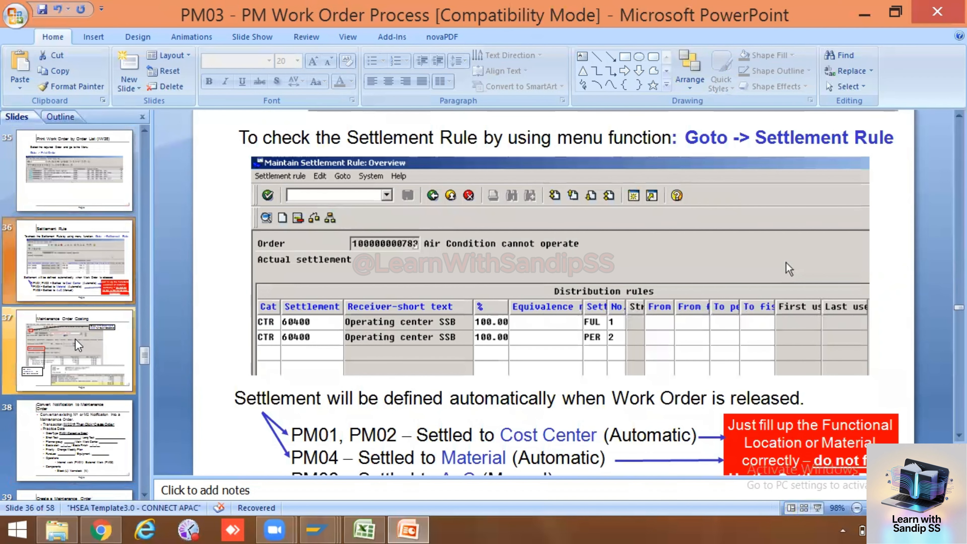
pyautogui.click(78, 344)
pyautogui.click(93, 444)
pyautogui.scroll(-1, 93, 444)
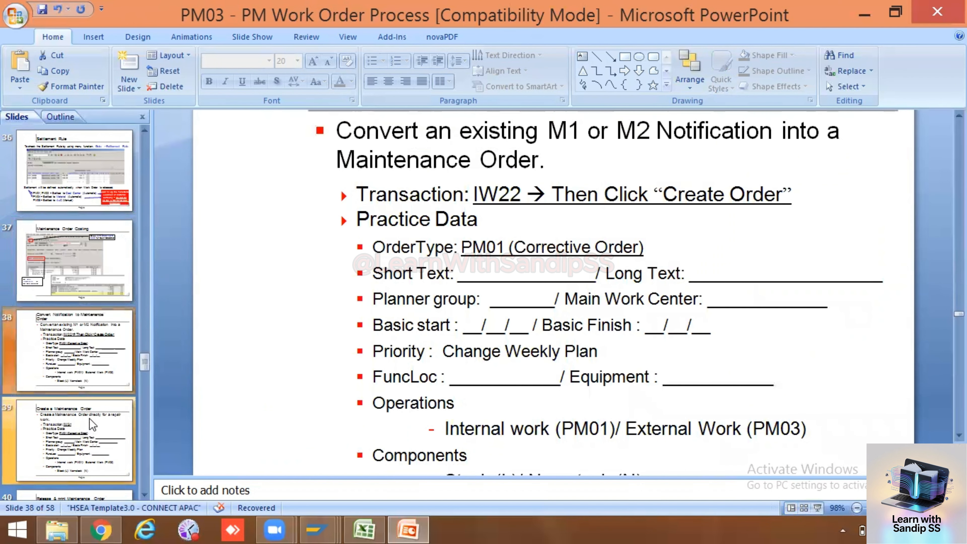
pyautogui.click(93, 425)
pyautogui.click(87, 379)
pyautogui.click(96, 440)
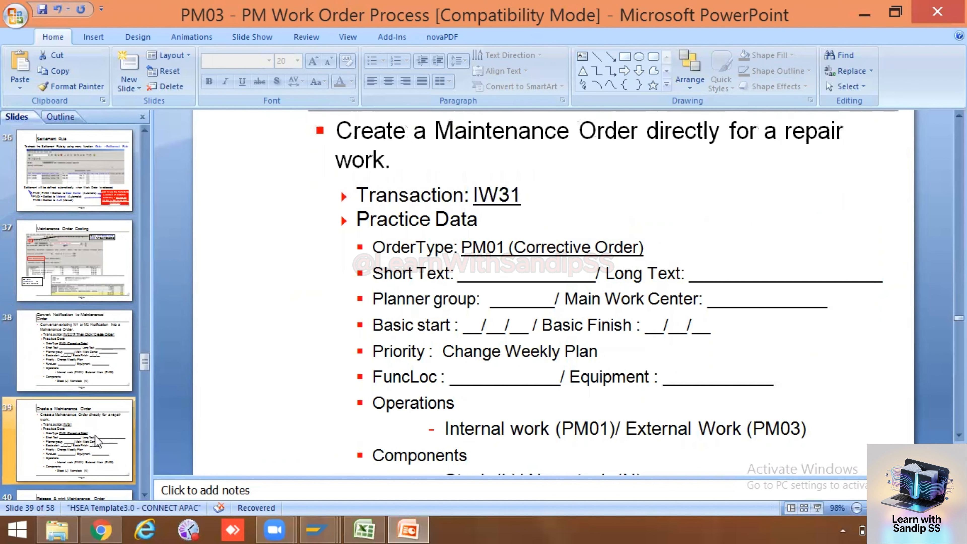
# Look through the capacity planning slides 43, 42 and 41, back to Capacity Leveling
pyautogui.scroll(-5, 97, 442)
pyautogui.click(98, 440)
pyautogui.click(96, 379)
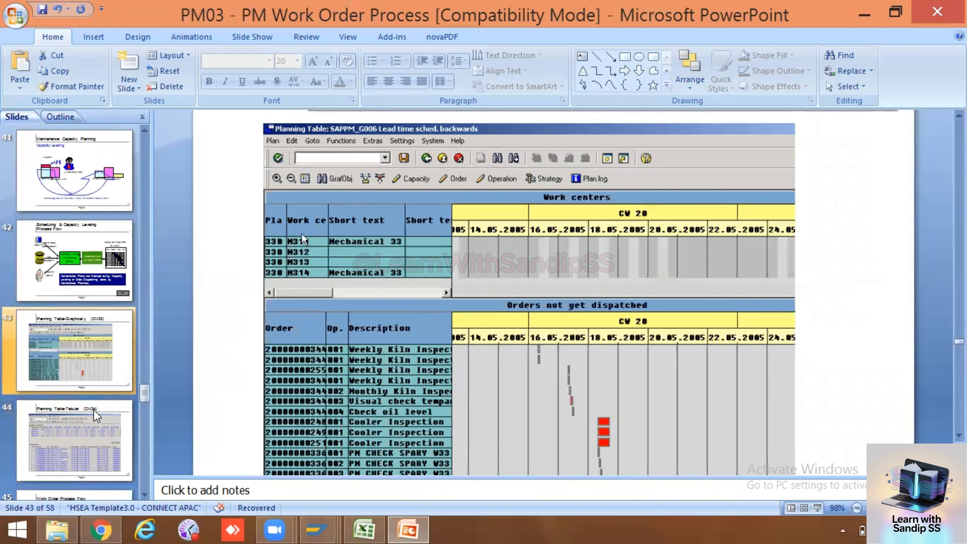
pyautogui.click(68, 254)
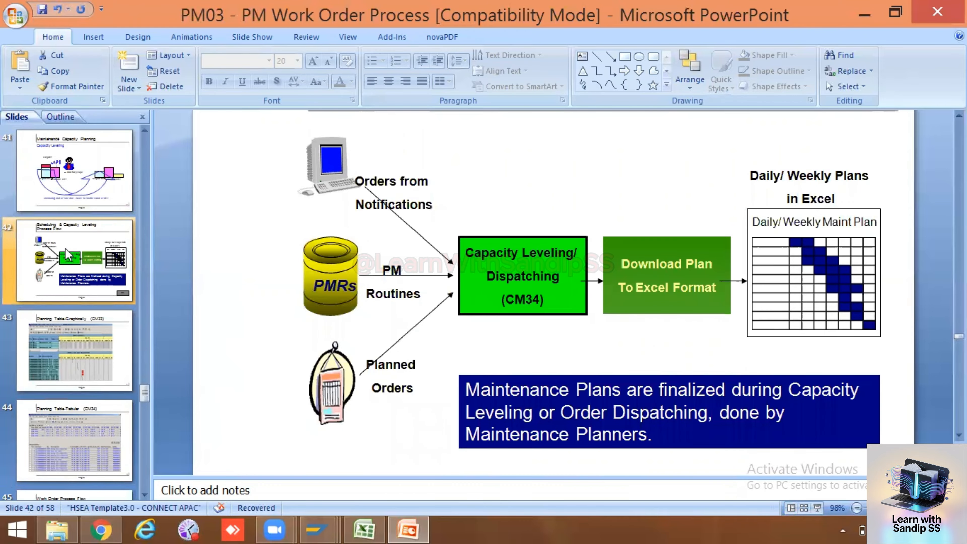
pyautogui.click(66, 188)
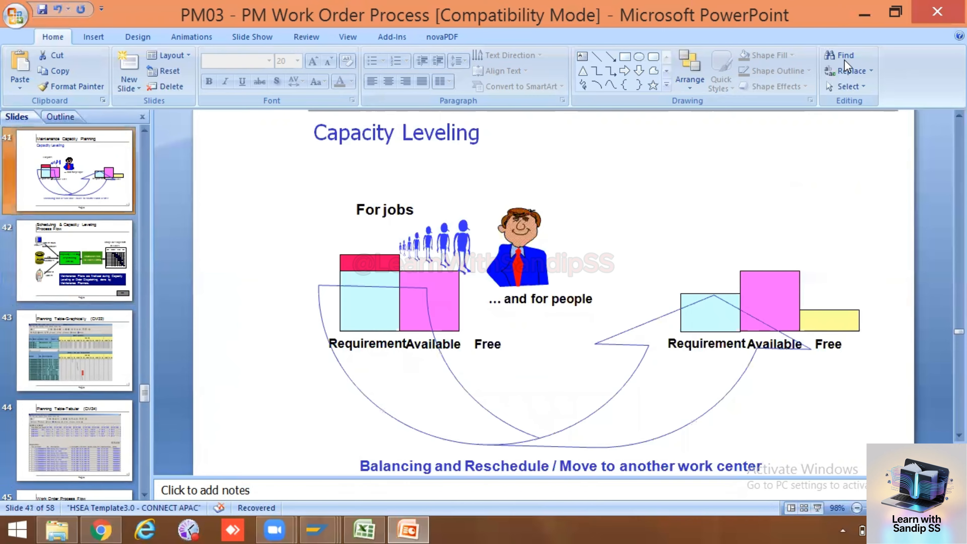
# Close the work order presentation without saving its changes and remove the unopened recovered files
pyautogui.click(938, 12)
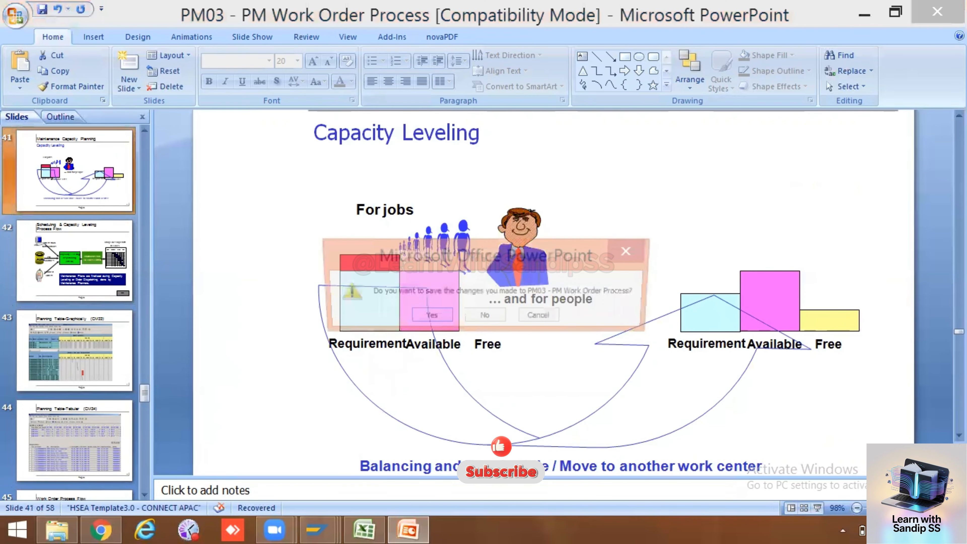
pyautogui.click(495, 319)
pyautogui.click(398, 223)
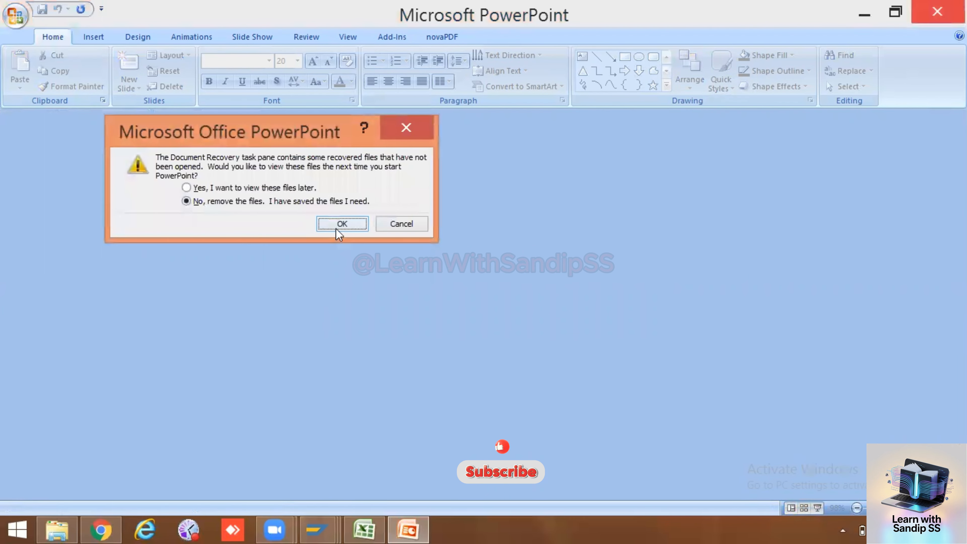
pyautogui.click(341, 224)
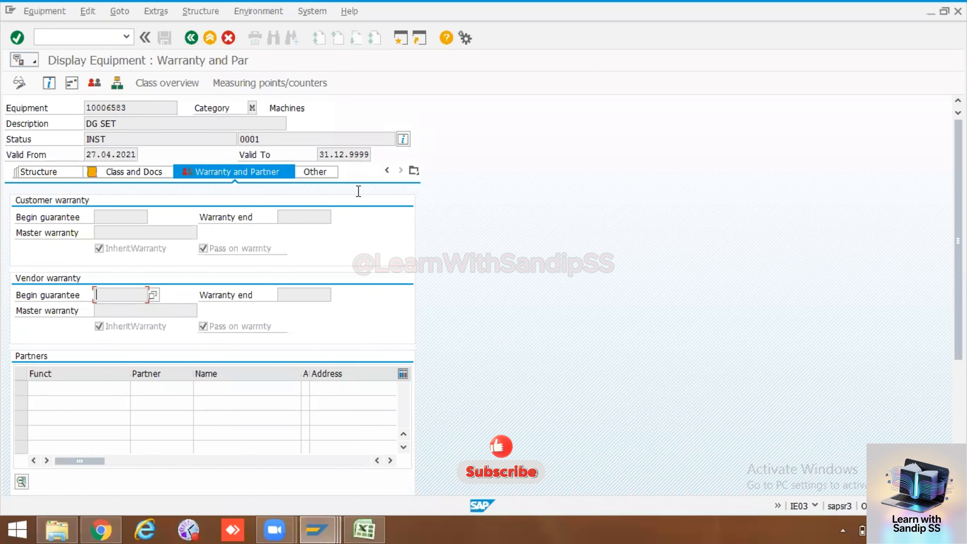
# Leave the equipment display in SAP and return to the SAP Easy Access screen
pyautogui.click(103, 37)
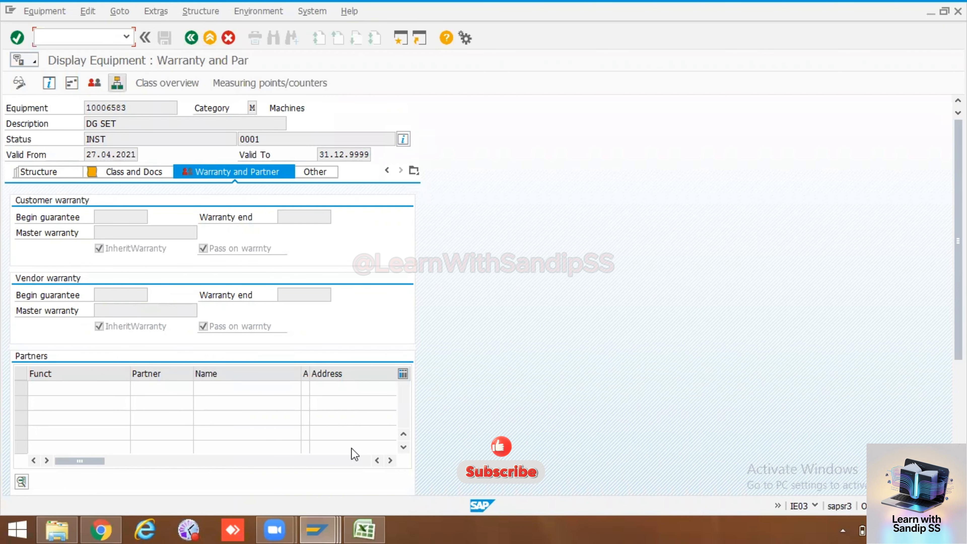
pyautogui.click(191, 37)
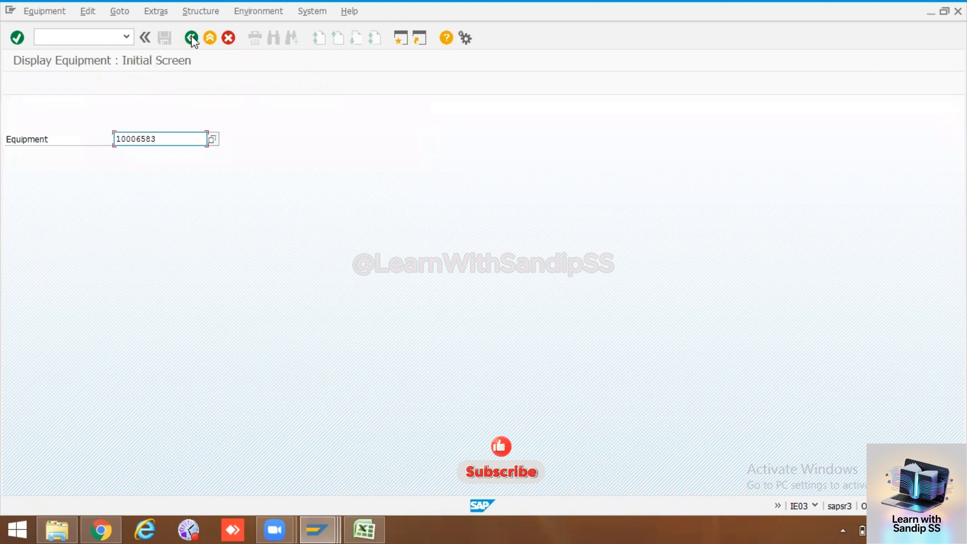
pyautogui.click(191, 37)
# Switch to the Create Order session and choose order type PM01, Maintenance Order
pyautogui.moveTo(331, 530)
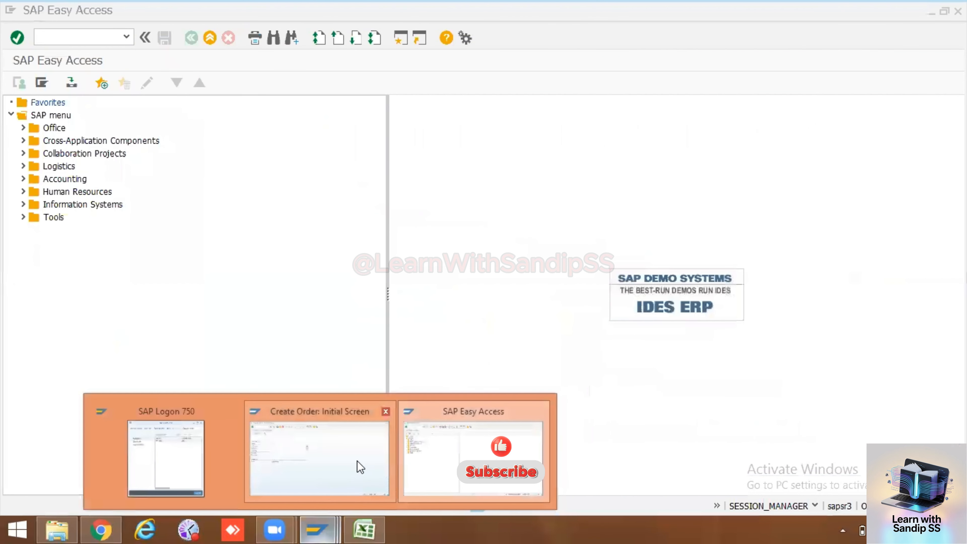
pyautogui.click(358, 460)
pyautogui.click(96, 136)
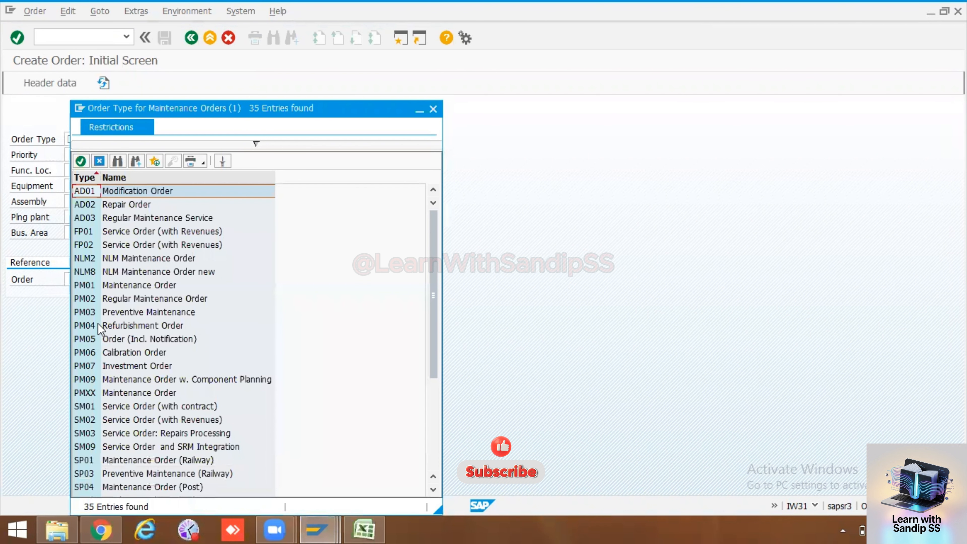
pyautogui.doubleClick(87, 286)
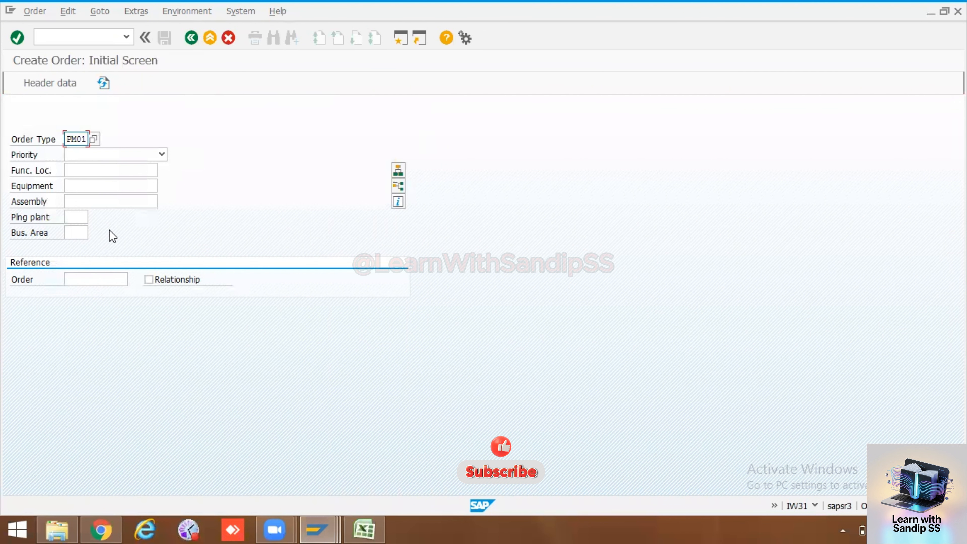
# Assign equipment 10006583 with Medium priority and continue to the order's central header
pyautogui.click(122, 182)
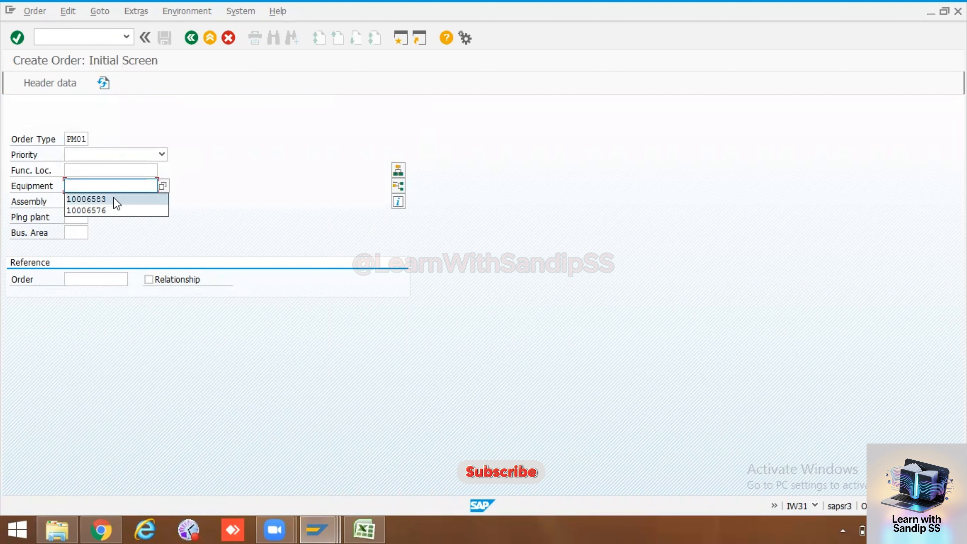
pyautogui.click(115, 203)
pyautogui.click(138, 157)
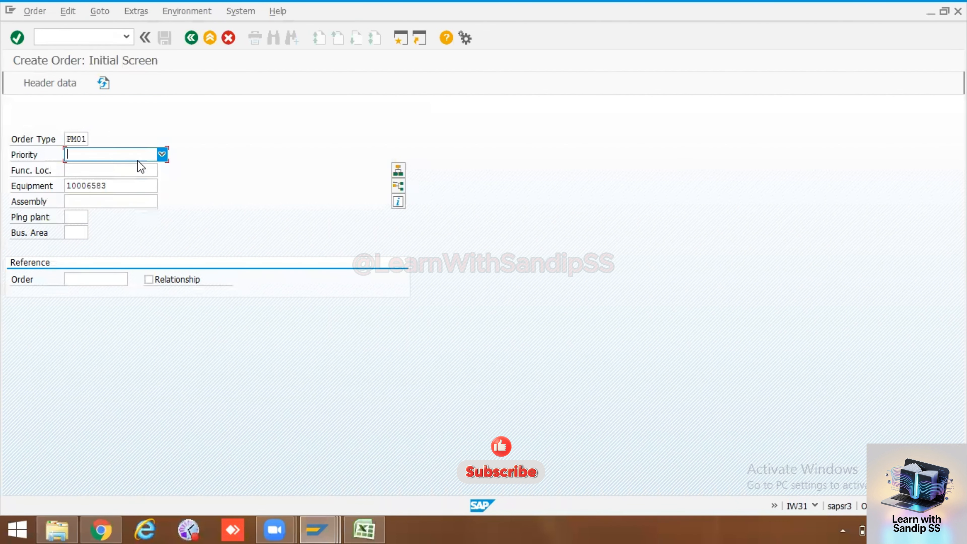
pyautogui.click(163, 155)
pyautogui.click(110, 190)
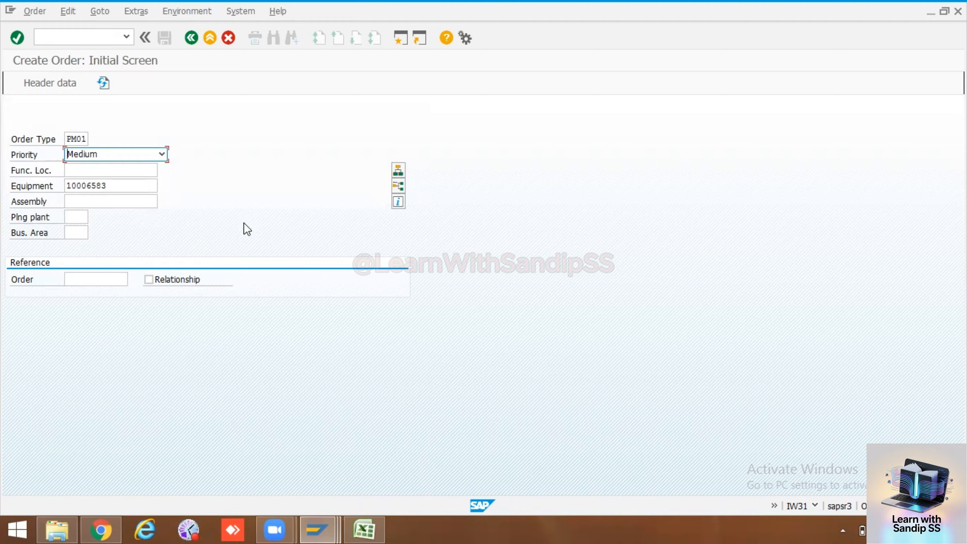
pyautogui.press('Return')
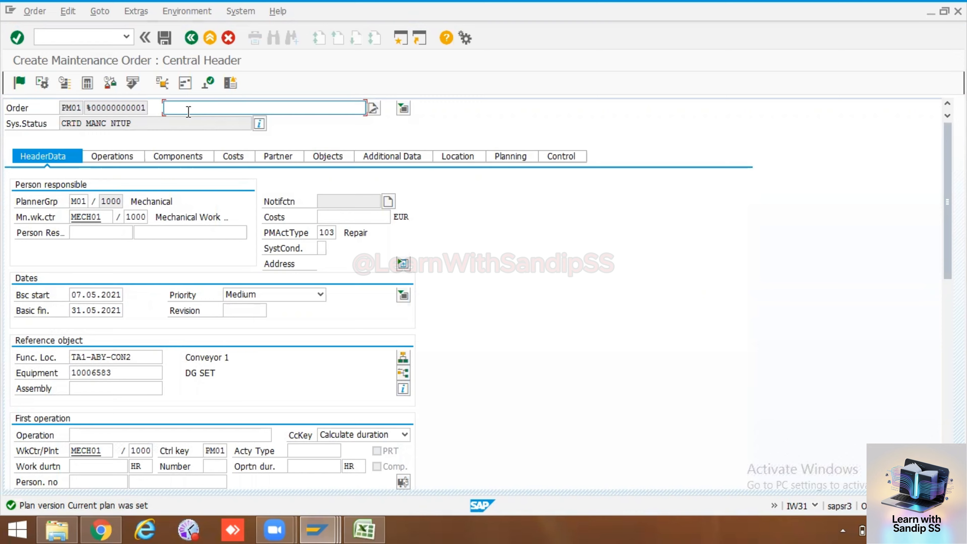
# Enter "To Do Overhauling of DG" as the maintenance order's short text
pyautogui.write('To Do IO')
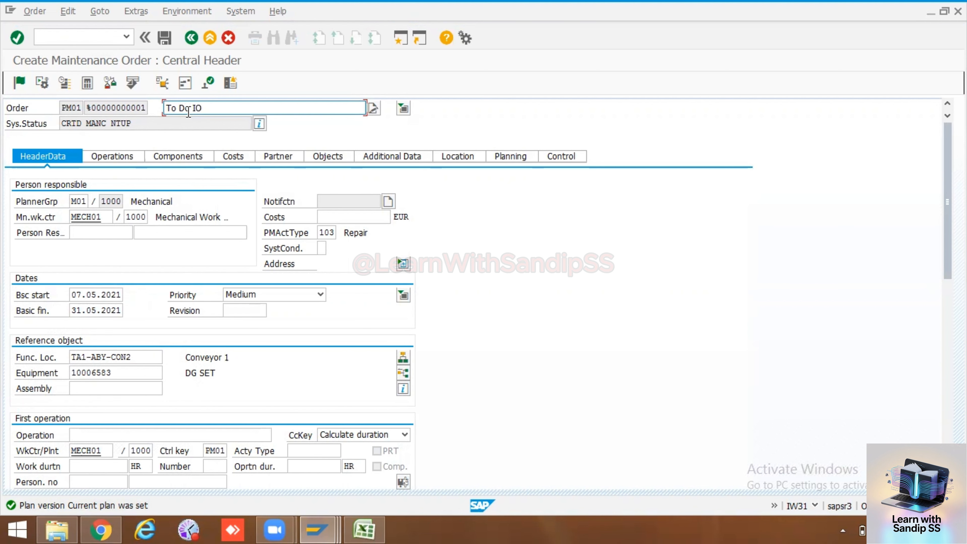
pyautogui.press('BackSpace')
pyautogui.press('BackSpace')
pyautogui.write('Overha')
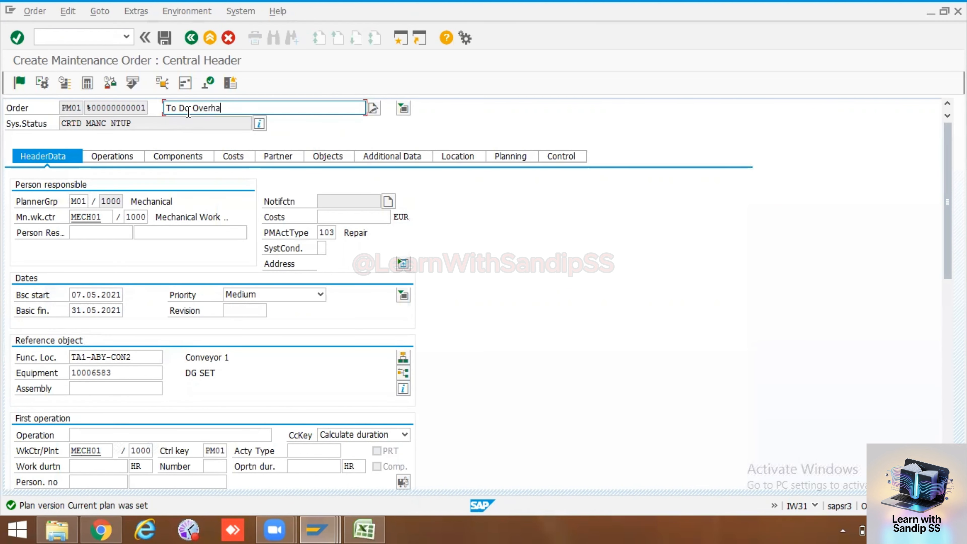
pyautogui.write('uling of DG')
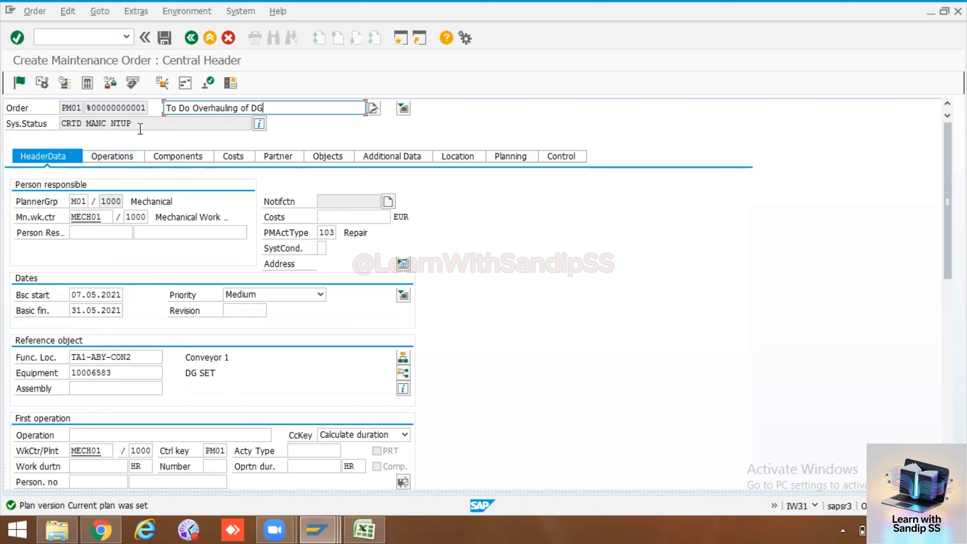
# Check the order's system status details and return to the central header
pyautogui.click(259, 124)
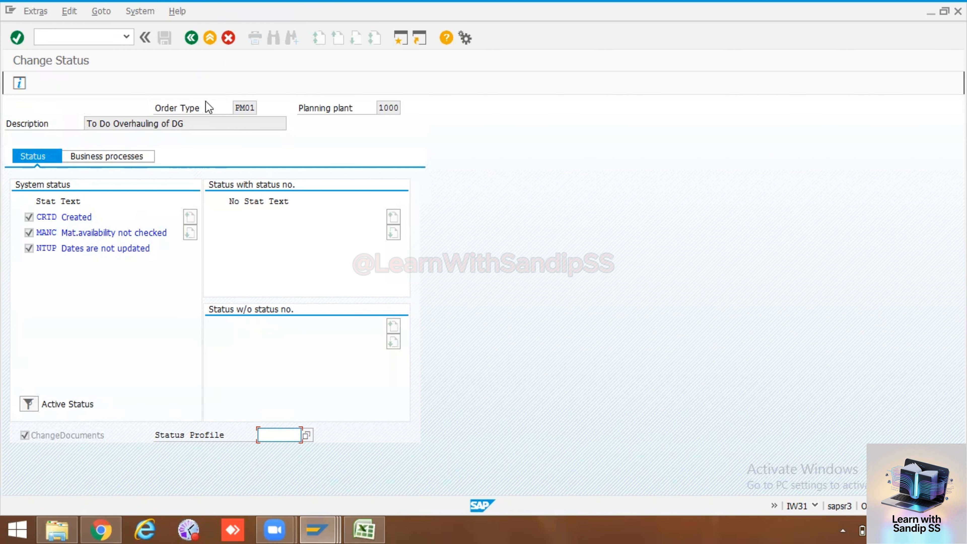
pyautogui.click(191, 37)
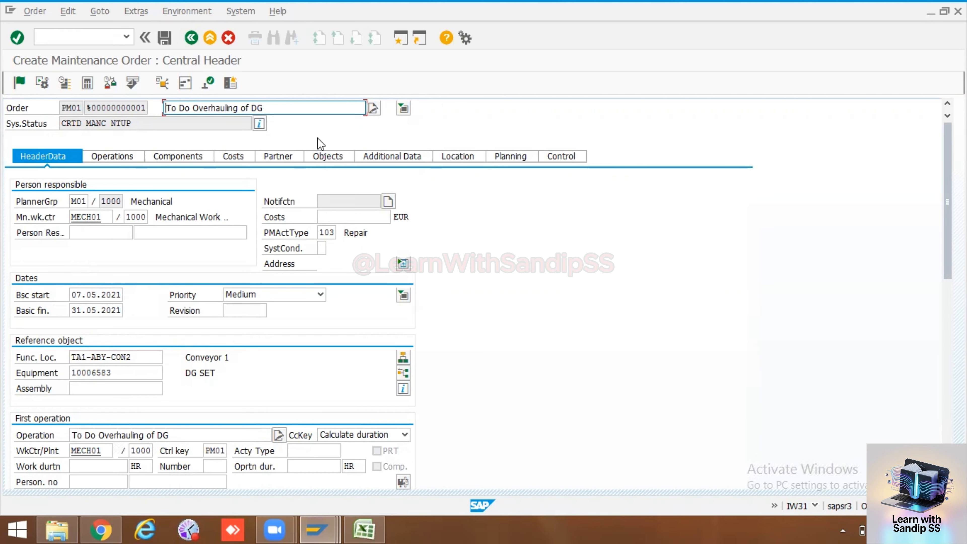
# Set the maintenance order's estimated costs to 400 EUR
pyautogui.click(324, 215)
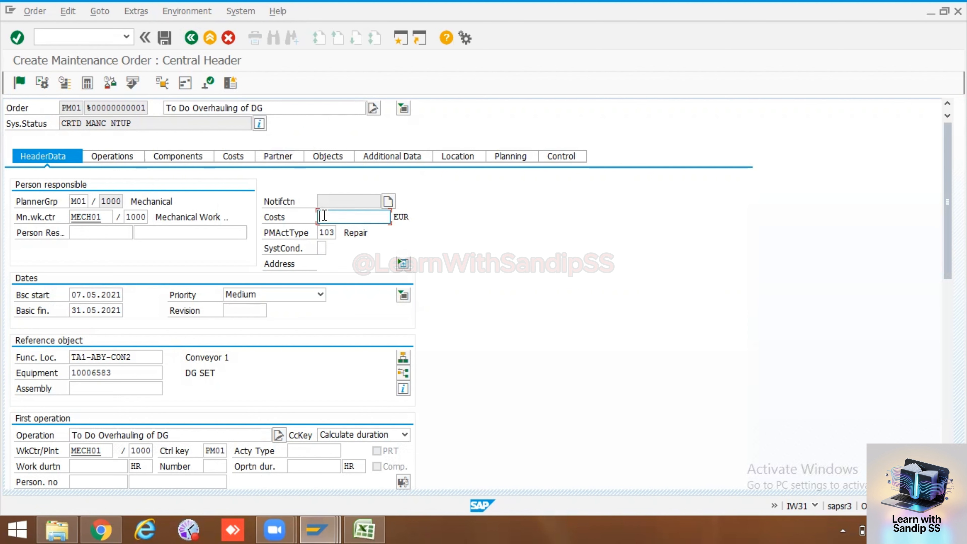
pyautogui.write('400')
pyautogui.press('Return')
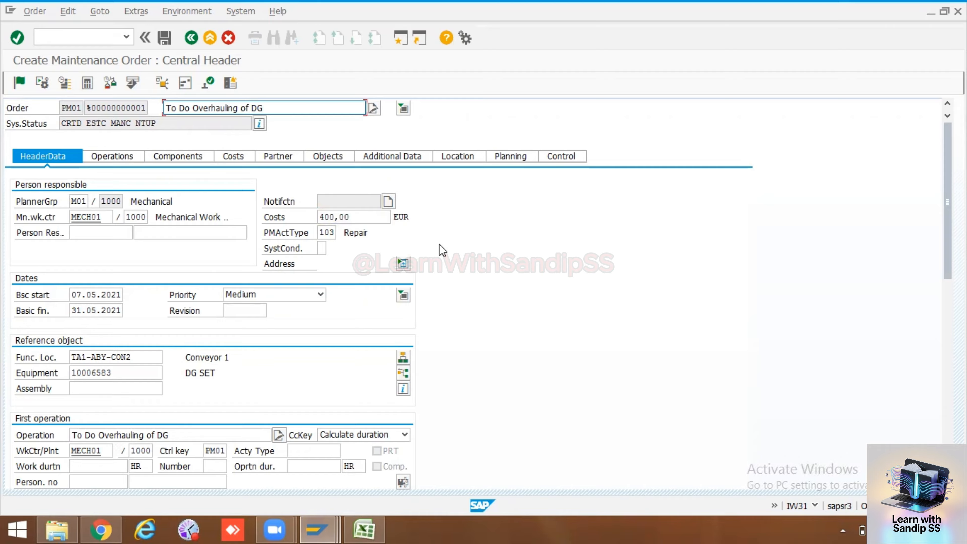
# Look through the available maintenance activity types and choose 103, Repair, for the order
pyautogui.click(336, 232)
pyautogui.click(342, 233)
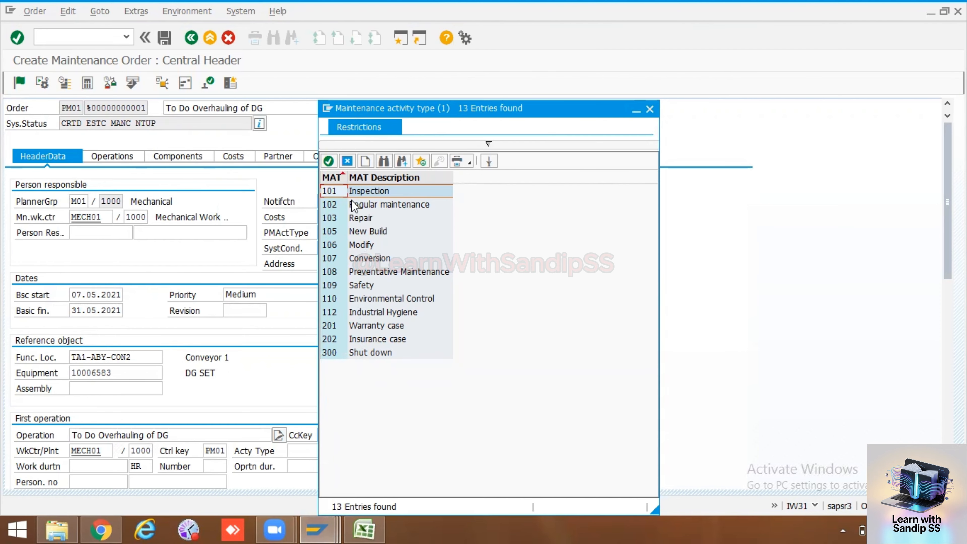
pyautogui.doubleClick(335, 218)
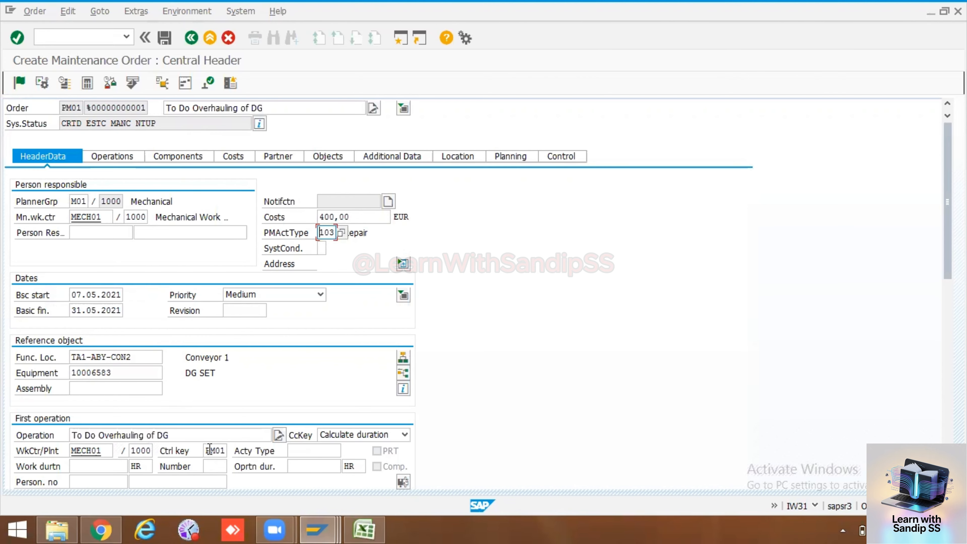
pyautogui.scroll(-4, 254, 374)
pyautogui.scroll(4, 255, 374)
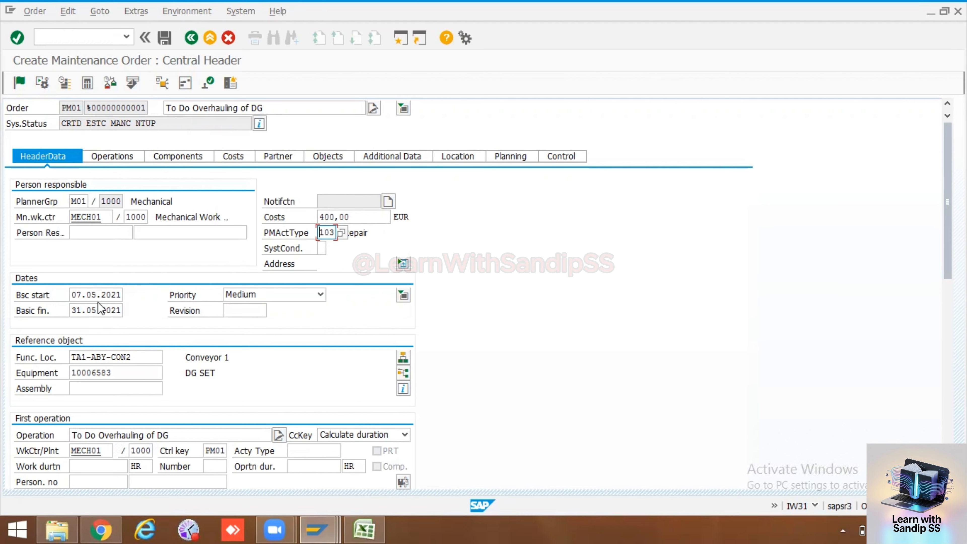
# Try the High priority on the order and change it to Low
pyautogui.click(312, 295)
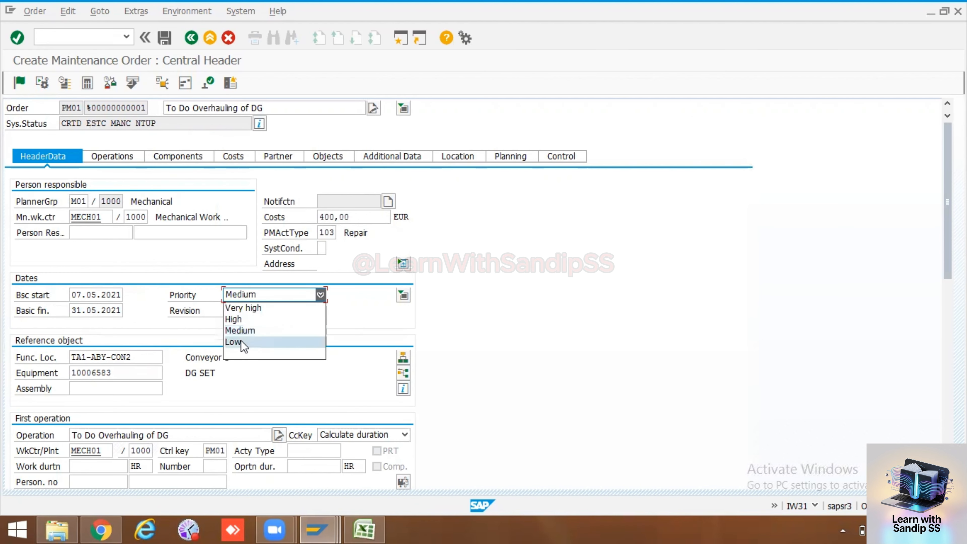
pyautogui.click(243, 319)
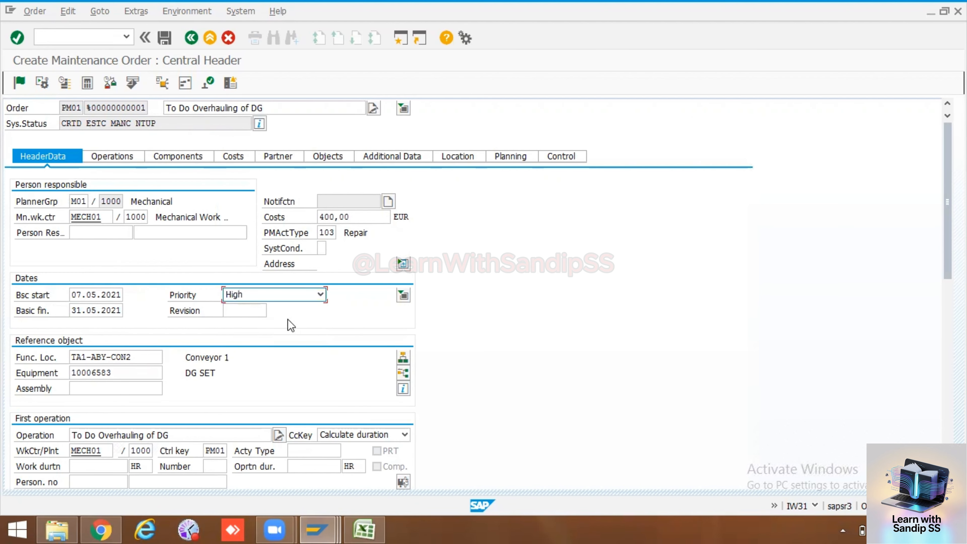
pyautogui.press('Return')
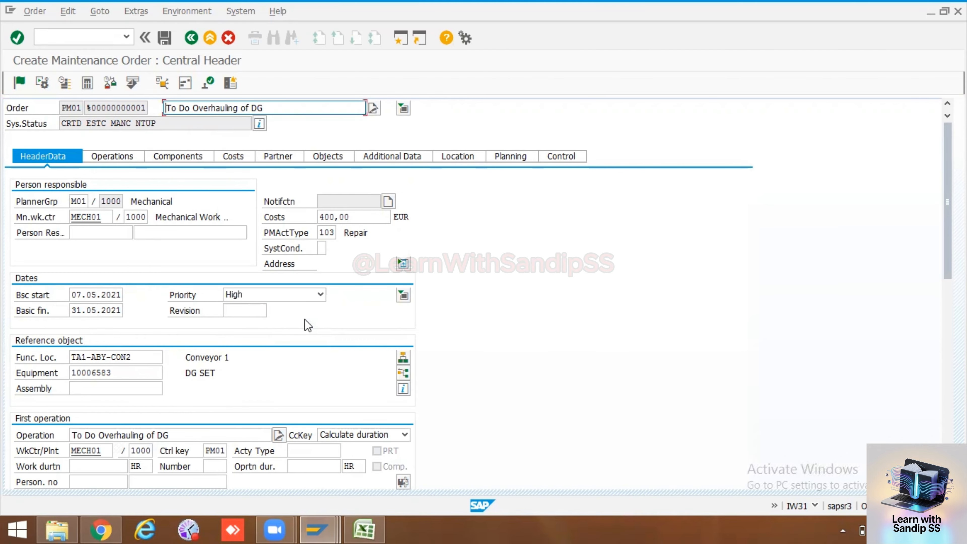
pyautogui.click(304, 297)
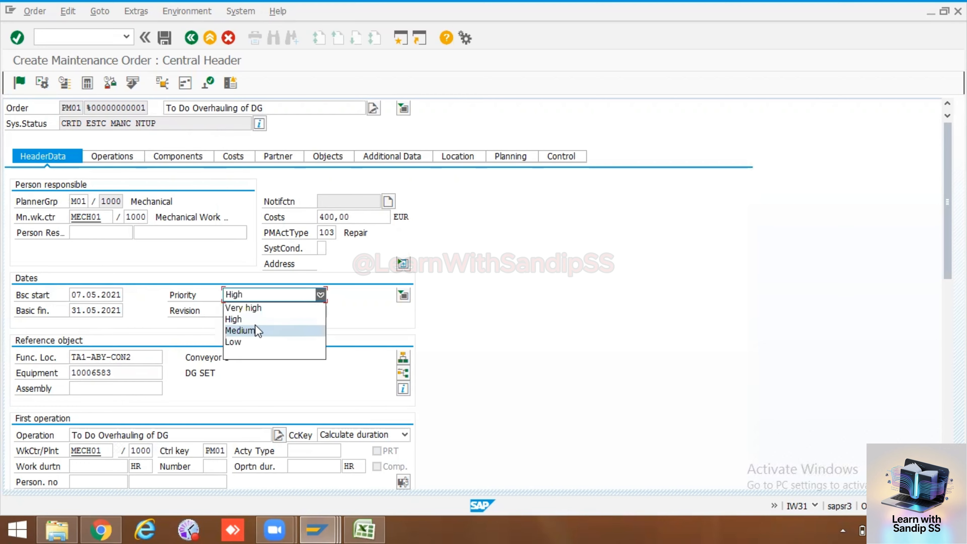
pyautogui.click(250, 339)
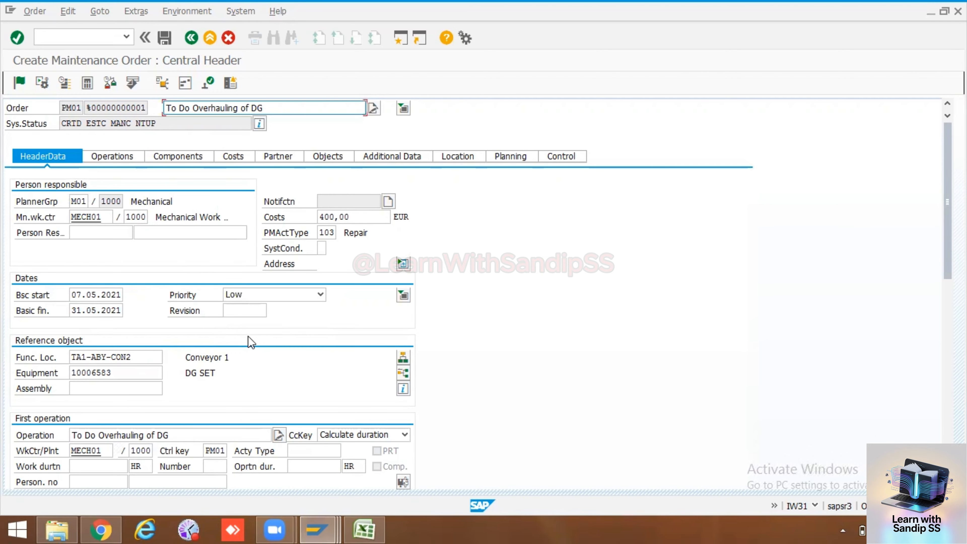
# Save the new maintenance order and reopen it for changes with transaction IW32
pyautogui.click(165, 37)
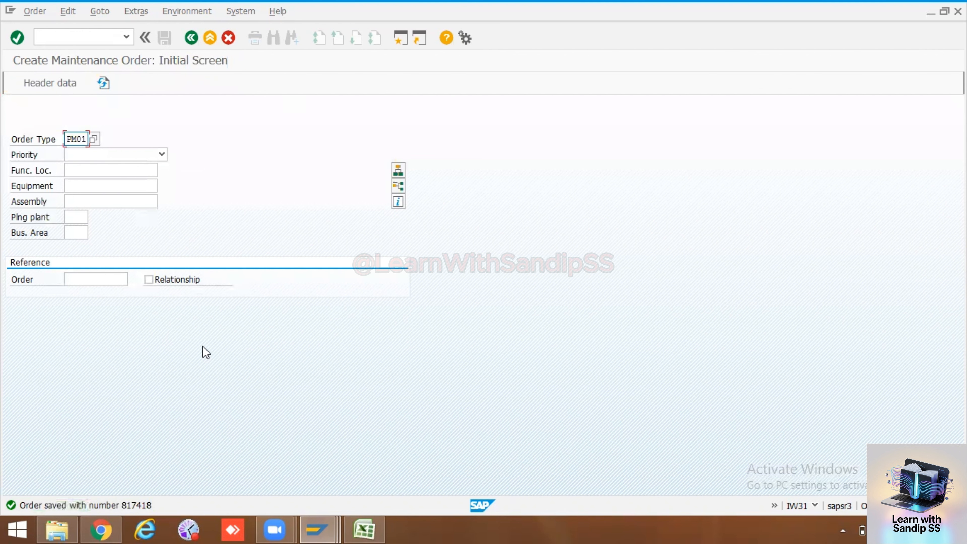
pyautogui.click(69, 36)
pyautogui.write('/niw32')
pyautogui.press('Return')
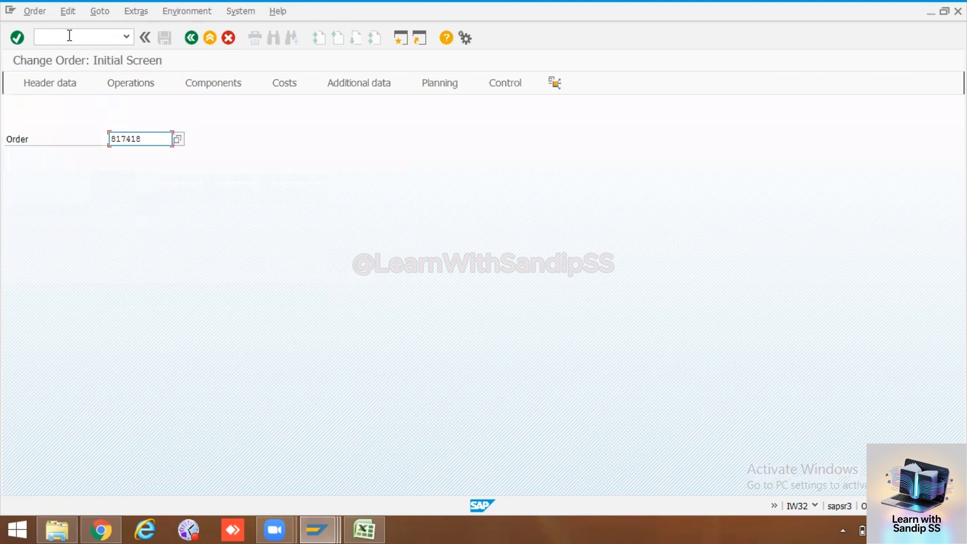
pyautogui.press('Return')
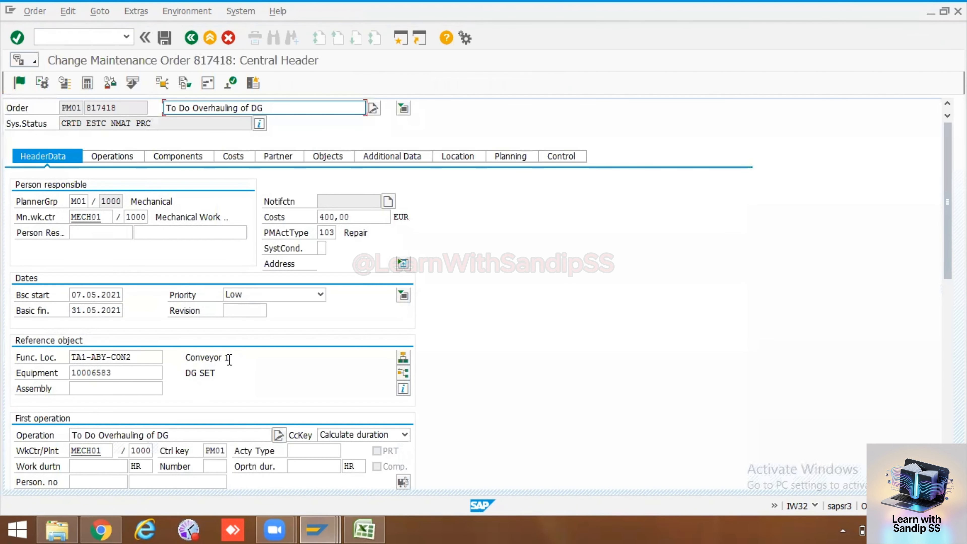
# Set the saved order's priority to Medium and review its header data
pyautogui.click(319, 294)
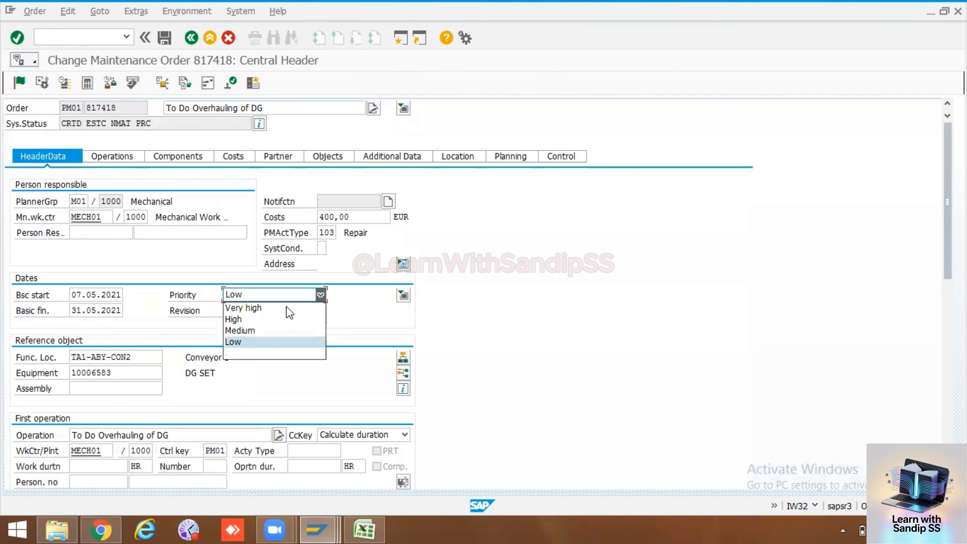
pyautogui.click(251, 330)
pyautogui.press('Return')
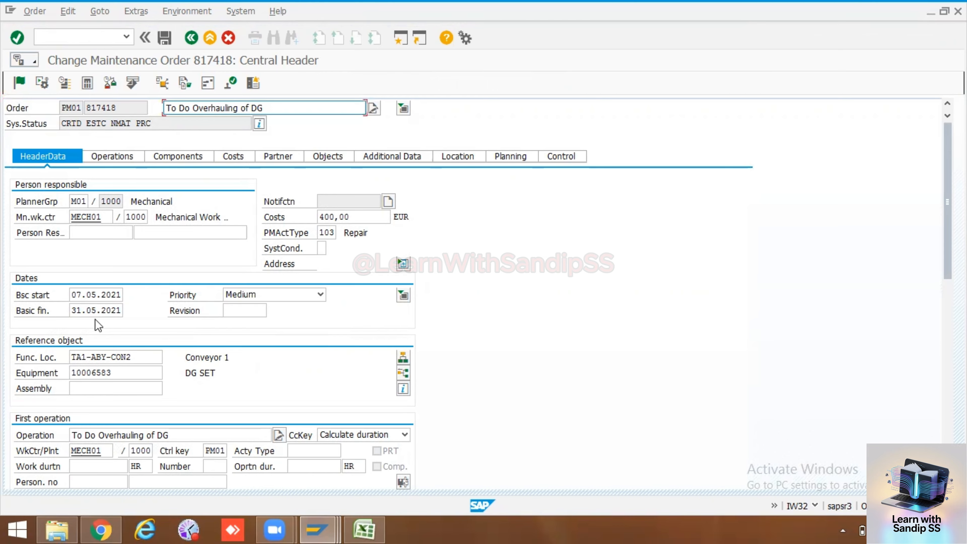
pyautogui.click(320, 294)
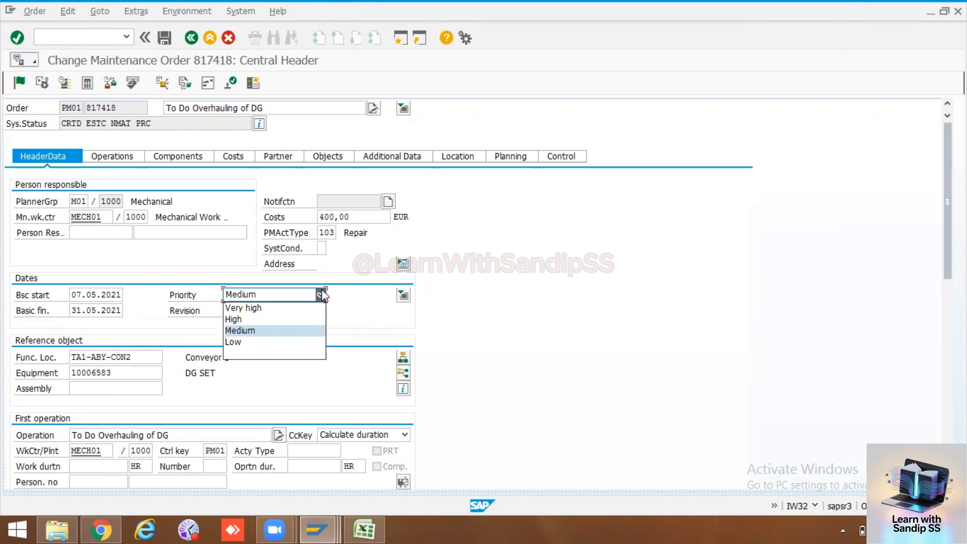
pyautogui.click(298, 331)
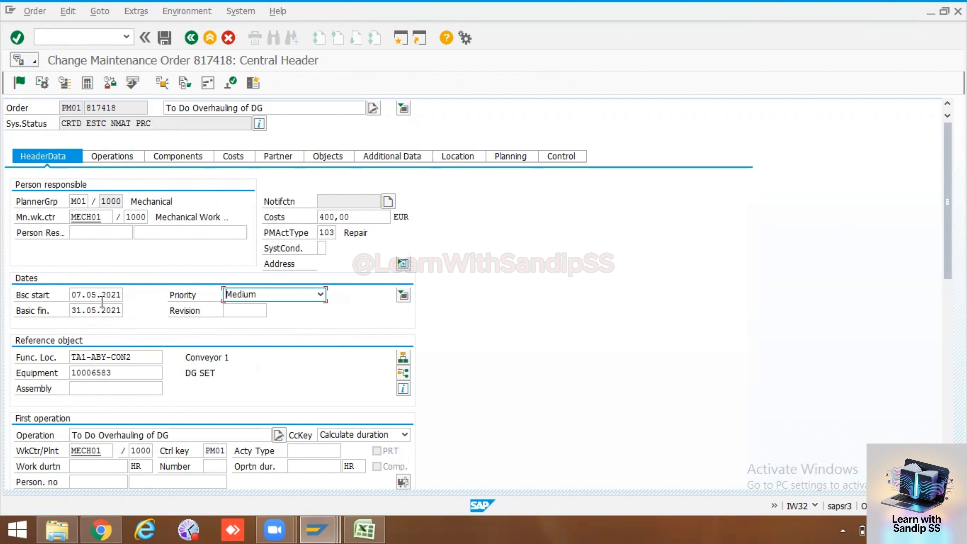
pyautogui.scroll(-3, 122, 366)
pyautogui.scroll(3, 130, 377)
# Open the order's operation overview, compare the order and operation short texts, and widen the control key column
pyautogui.click(122, 159)
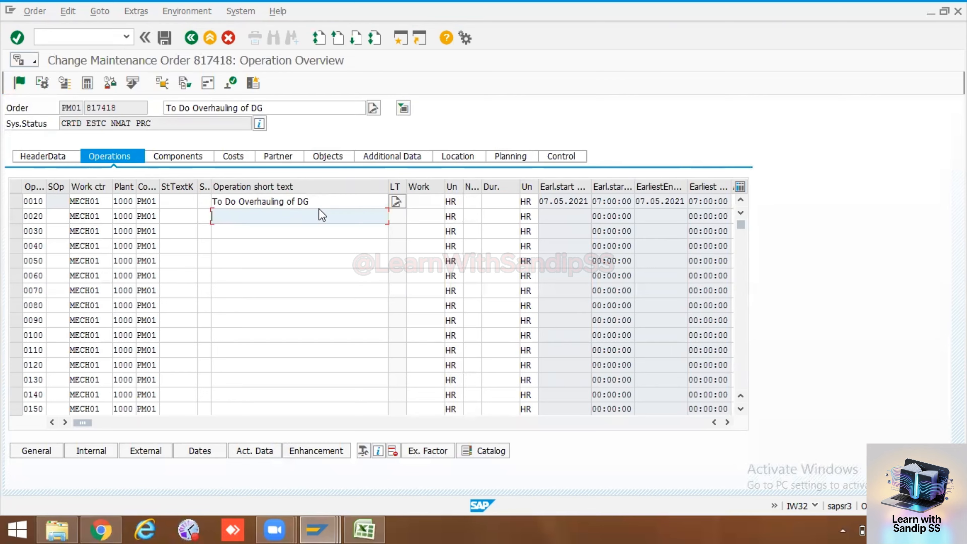
pyautogui.moveTo(266, 107); pyautogui.dragTo(144, 96)
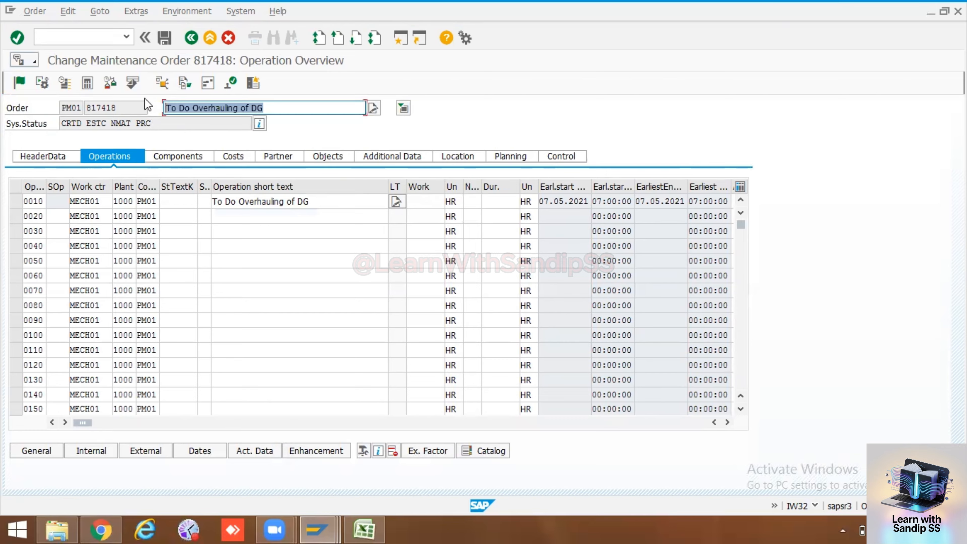
pyautogui.moveTo(322, 203); pyautogui.dragTo(209, 202)
pyautogui.click(296, 250)
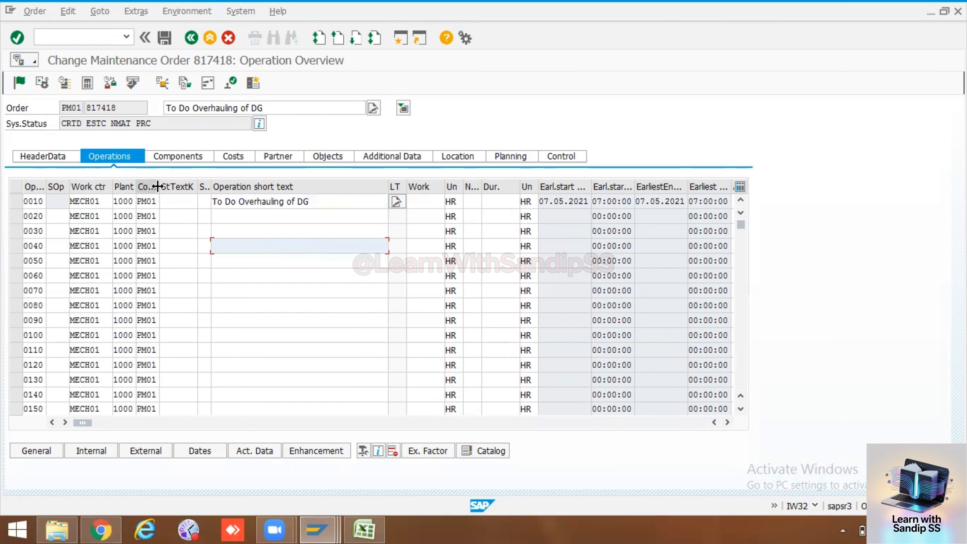
pyautogui.moveTo(158, 187); pyautogui.dragTo(172, 186)
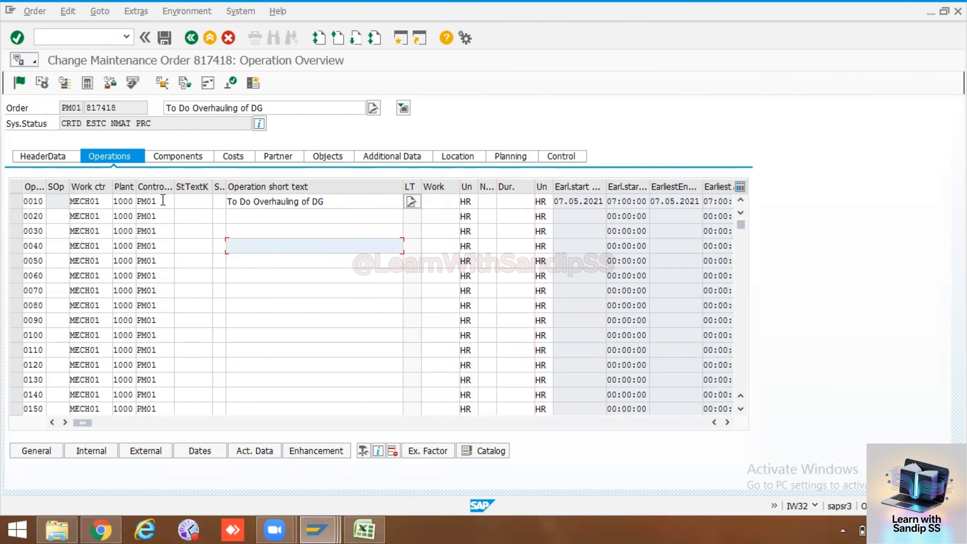
# Plan operation 0010 with 2 hours of work and a number of 2, and have its duration calculated
pyautogui.click(436, 200)
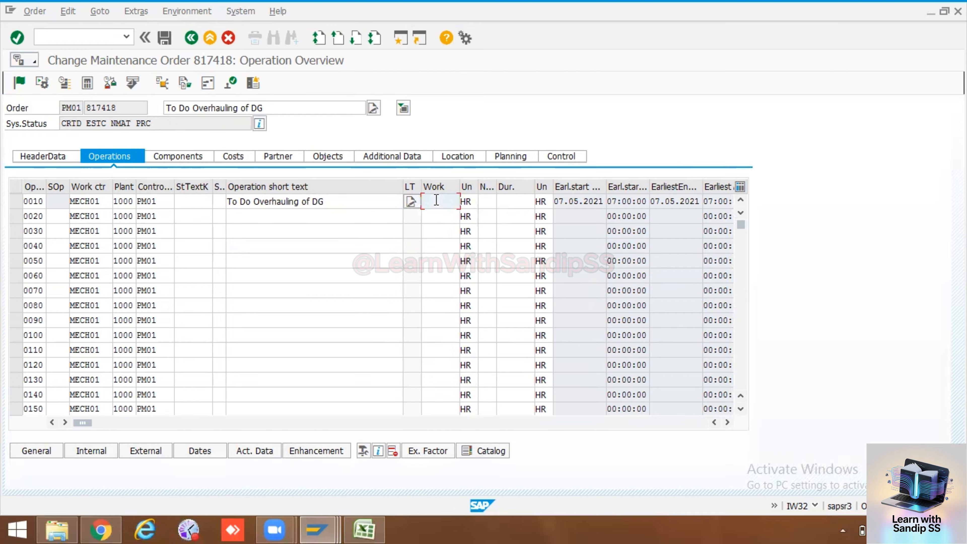
pyautogui.write('2')
pyautogui.click(489, 203)
pyautogui.write('2')
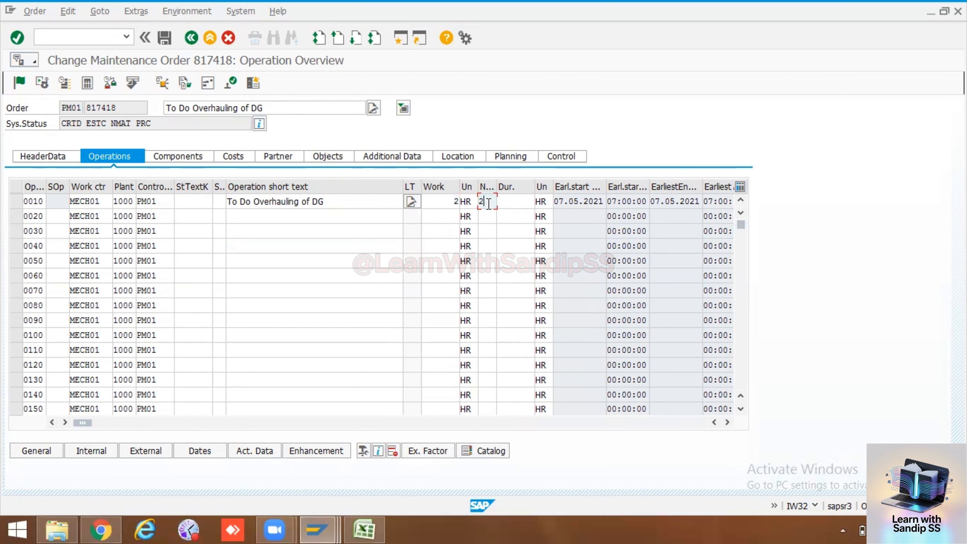
pyautogui.press('Return')
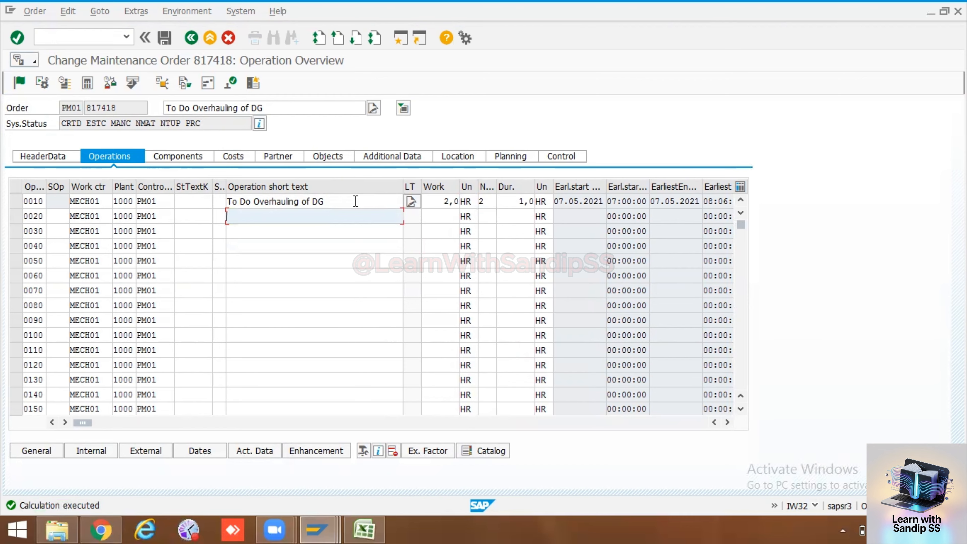
# Replace operation 0010's short text with "Operation 1 with internal labour"
pyautogui.moveTo(355, 202); pyautogui.dragTo(228, 202)
pyautogui.press('BackSpace')
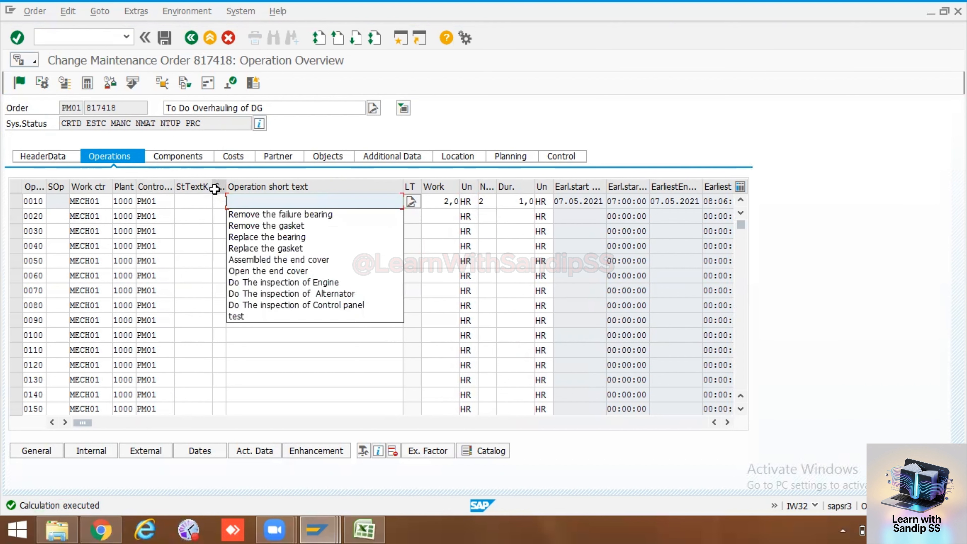
pyautogui.write('p')
pyautogui.press('BackSpace')
pyautogui.write('Opert')
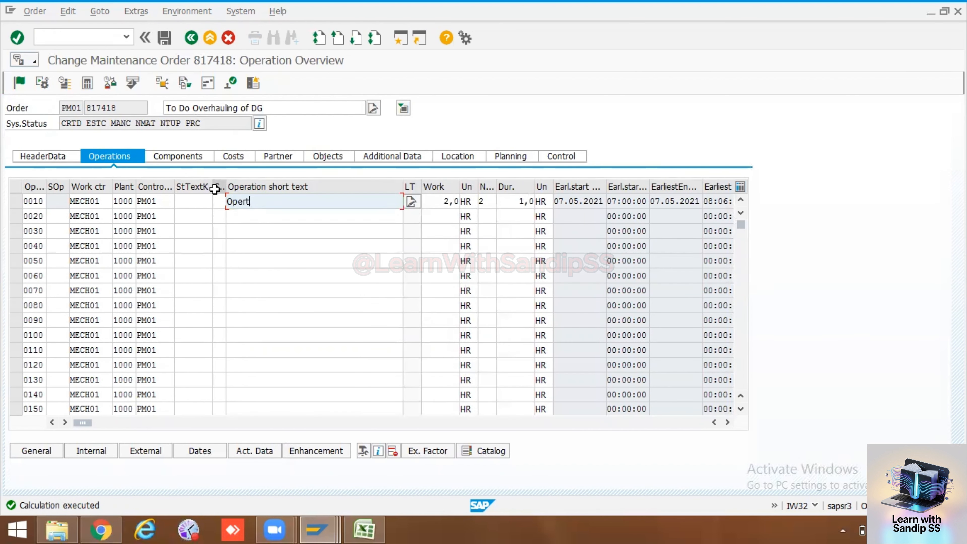
pyautogui.press('BackSpace')
pyautogui.write('ation 1 with internal labour')
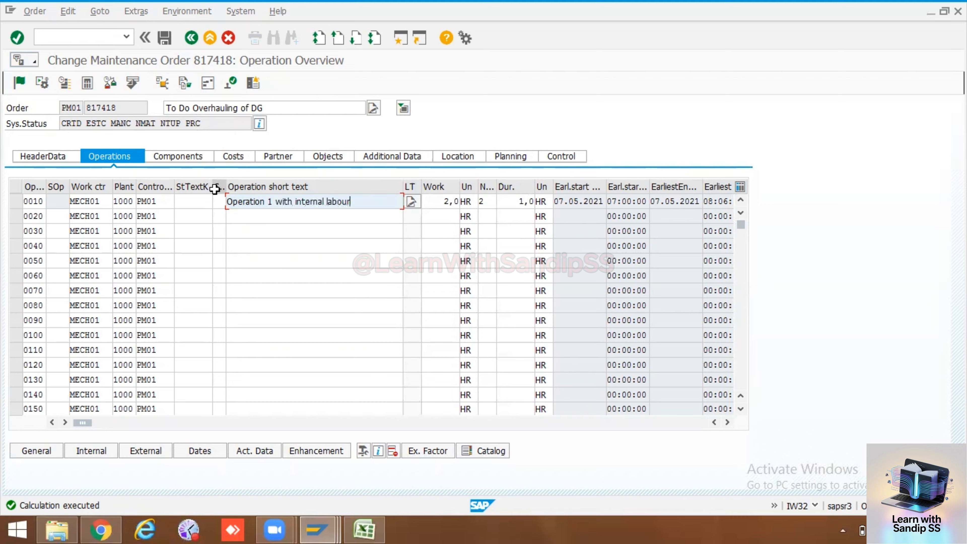
pyautogui.press('Return')
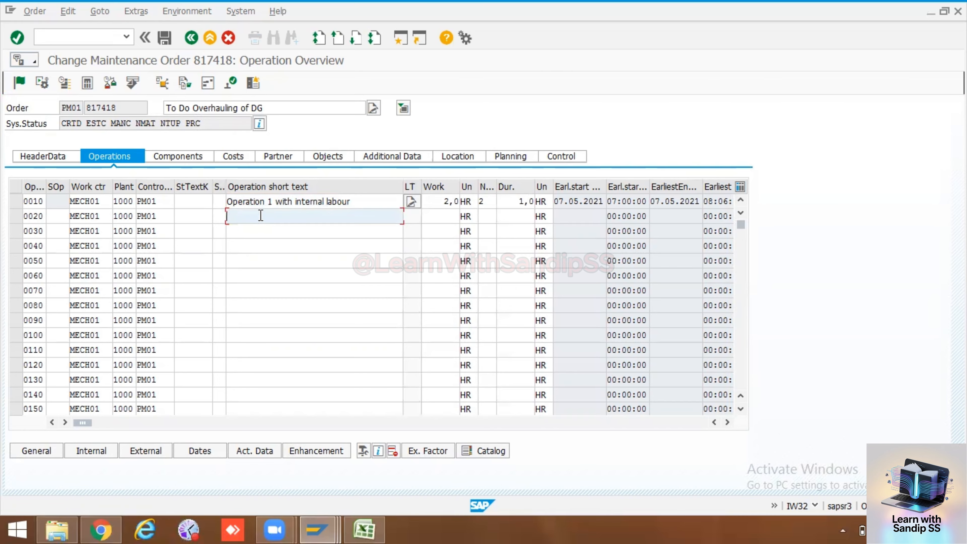
# Copy operation 0010's short text into operation 0020
pyautogui.moveTo(357, 202); pyautogui.dragTo(218, 188)
pyautogui.hotkey('ctrl', 'c')
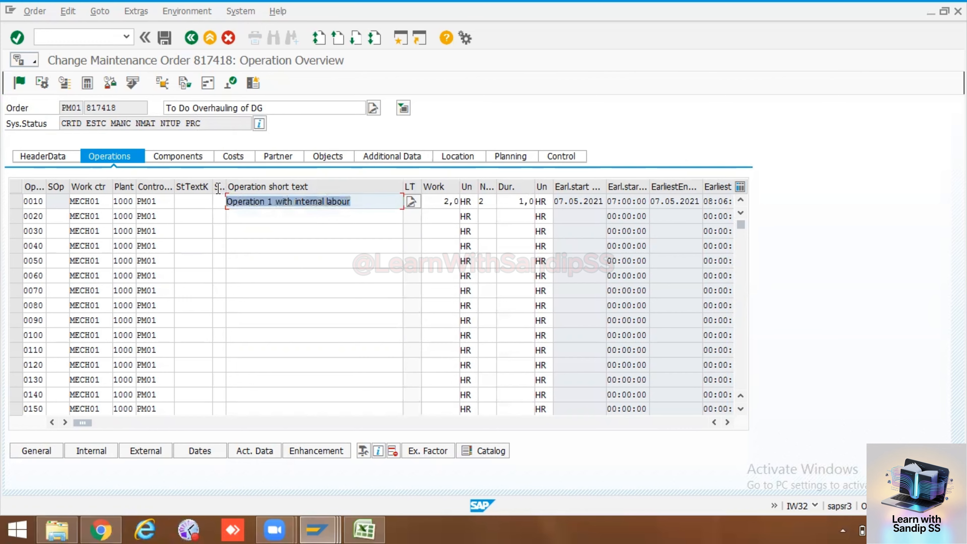
pyautogui.click(239, 212)
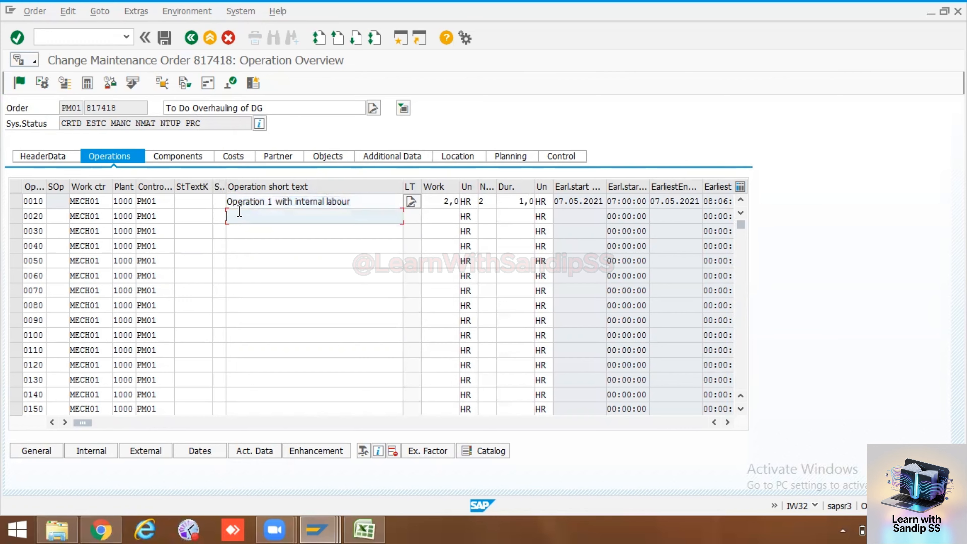
pyautogui.hotkey('ctrl', 'v')
pyautogui.click(312, 228)
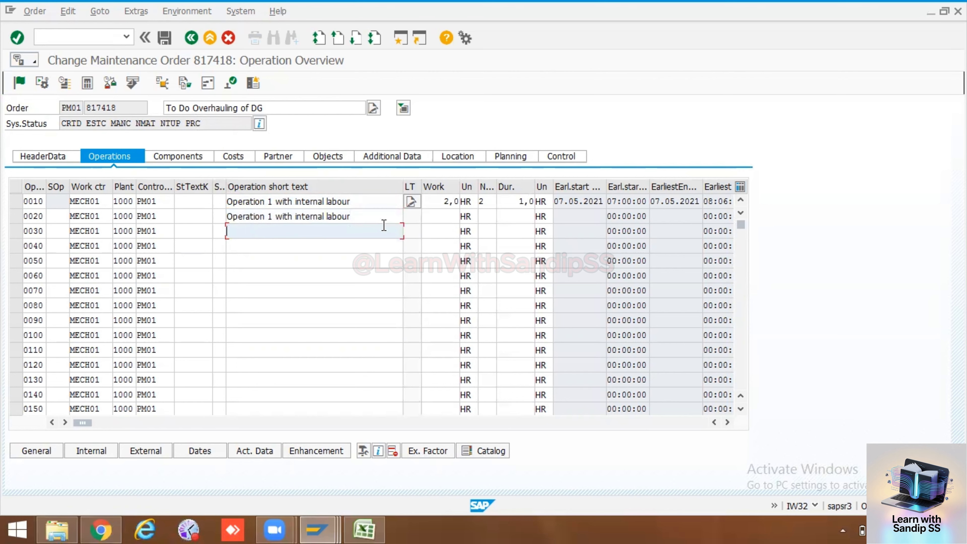
# Plan operation 0020 with 3 hours of work and a number of 2, and have its duration calculated
pyautogui.click(446, 219)
pyautogui.write('2')
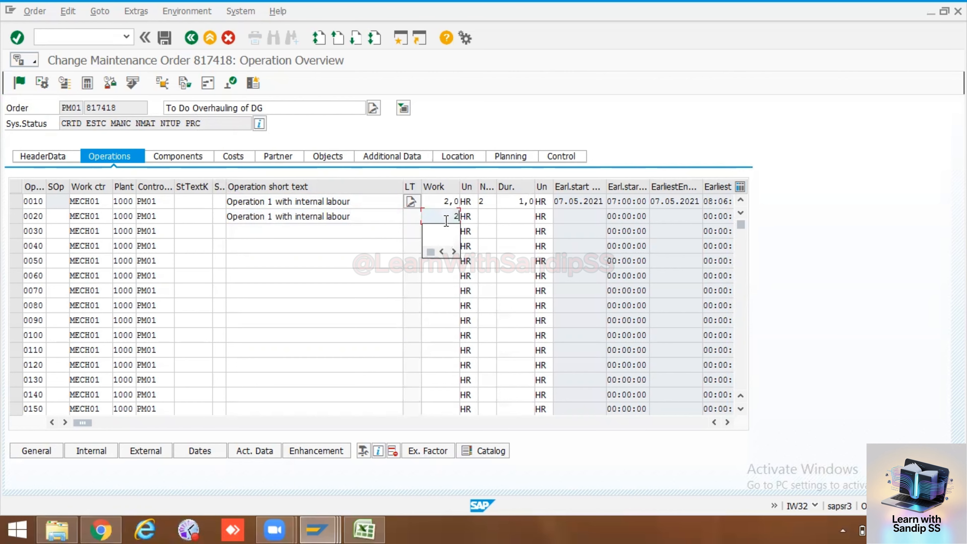
pyautogui.press('BackSpace')
pyautogui.write('3')
pyautogui.click(481, 218)
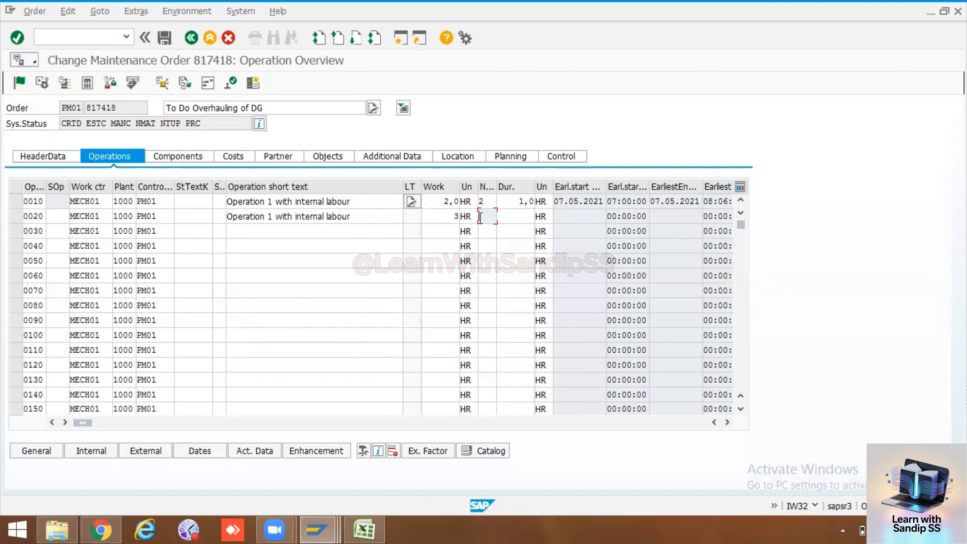
pyautogui.write('2')
pyautogui.press('Return')
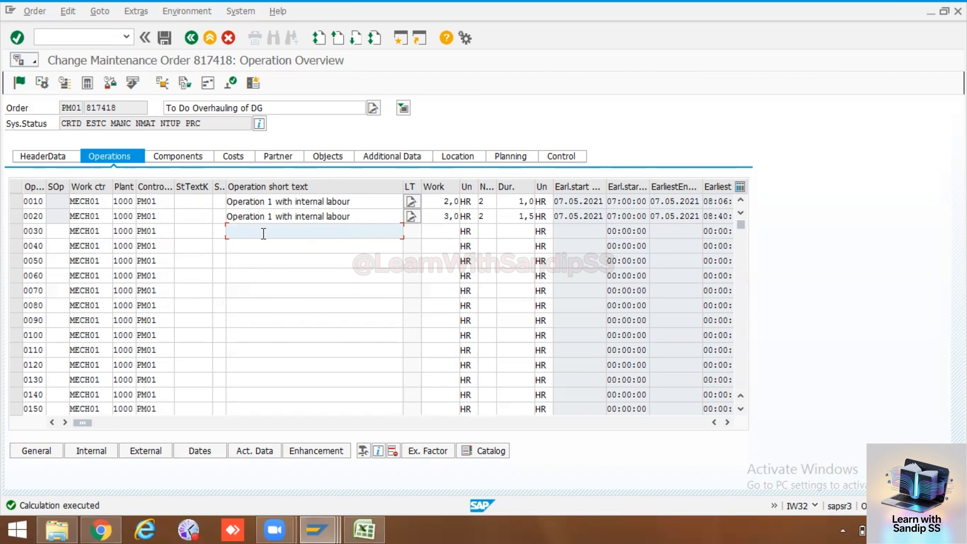
# Enter "Contract Labour Operation 1" as operation 0030's short text
pyautogui.write('Cont')
pyautogui.write('ract ')
pyautogui.write('La')
pyautogui.write('bour')
pyautogui.write('Iper')
pyautogui.press('BackSpace')
pyautogui.press('BackSpace')
pyautogui.press('BackSpace')
pyautogui.press('BackSpace')
pyautogui.write('O')
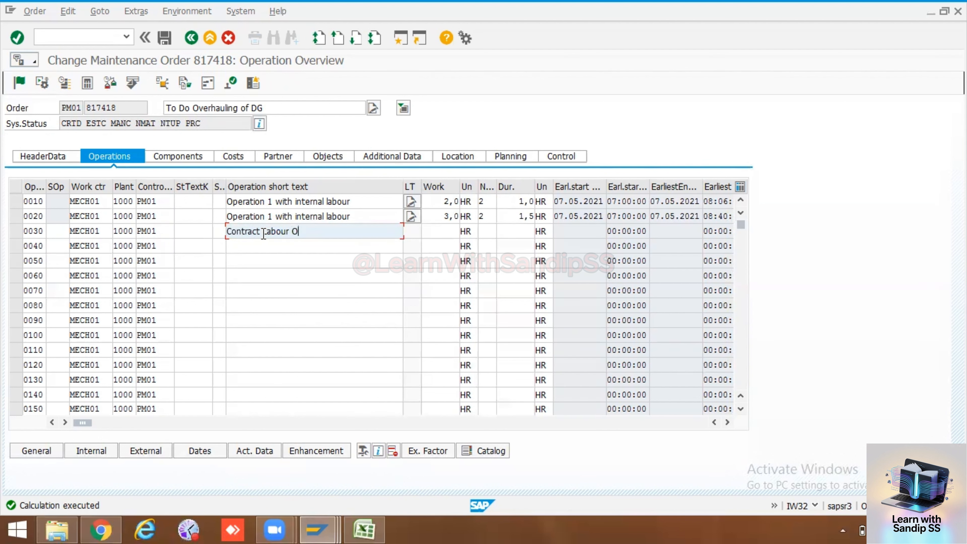
pyautogui.write('peration 1')
# Copy operation 0030's short text into operations 0040 and 0050
pyautogui.moveTo(356, 231); pyautogui.dragTo(225, 232)
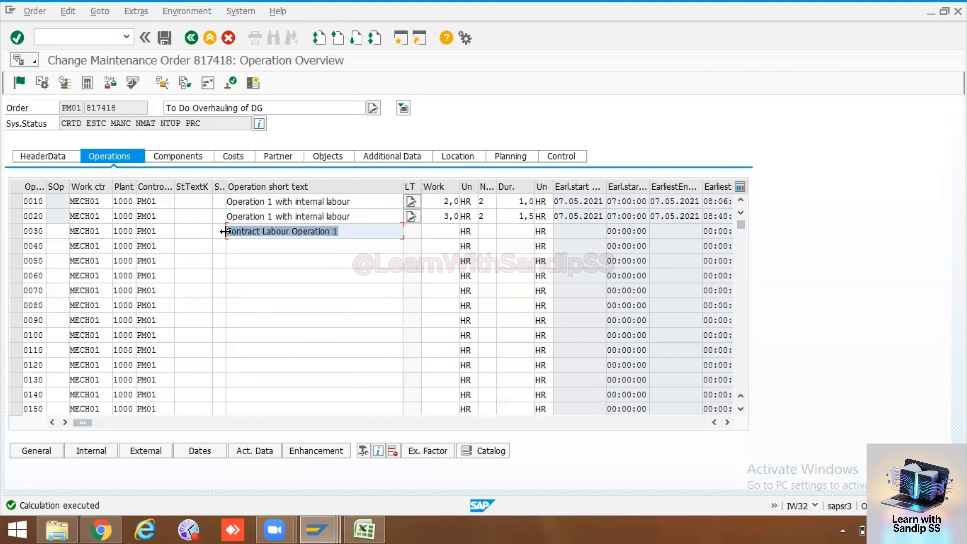
pyautogui.hotkey('ctrl', 'c')
pyautogui.click(255, 246)
pyautogui.hotkey('ctrl', 'v')
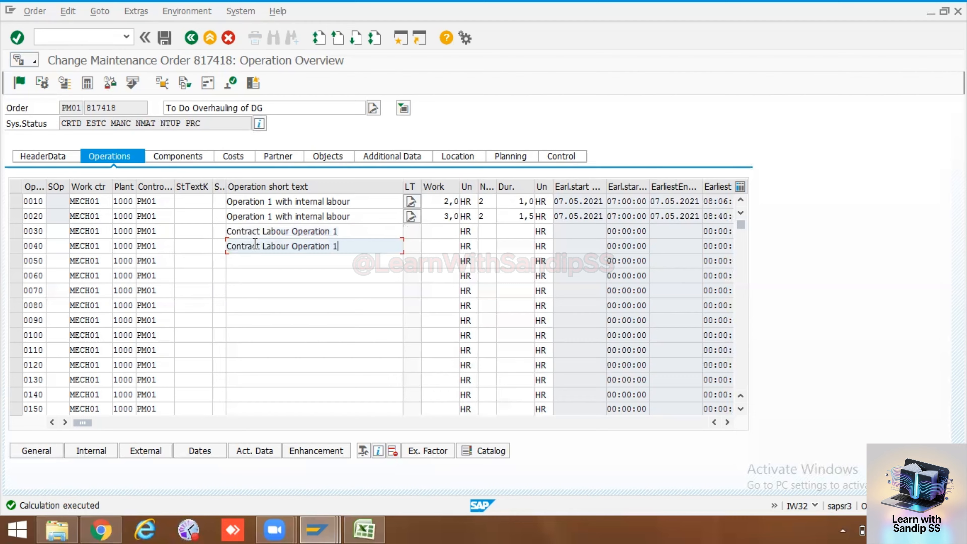
pyautogui.click(252, 263)
pyautogui.hotkey('ctrl', 'v')
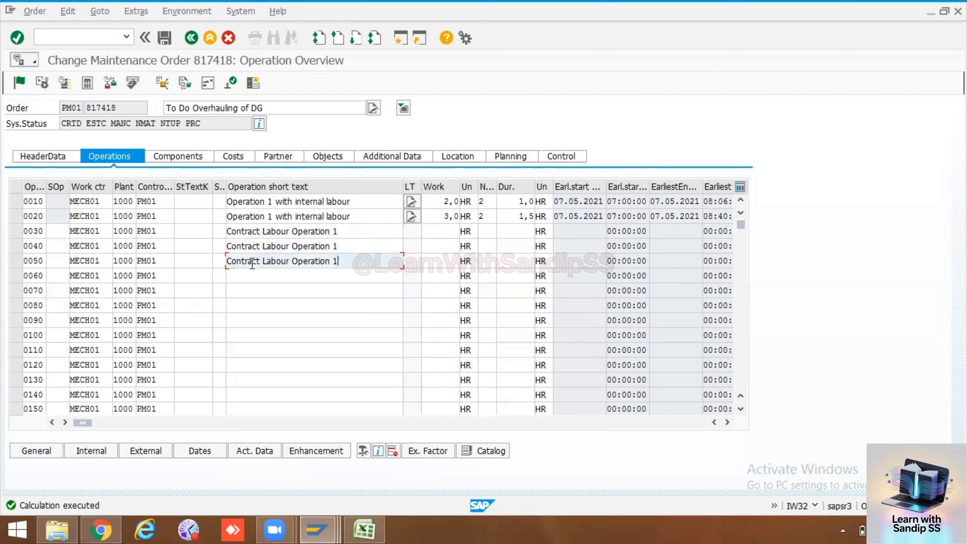
# Renumber the copied short texts as "Contract Labour Operation 2" for operation 0040 and "Contract Labour Operation 3" for operation 0050
pyautogui.click(349, 232)
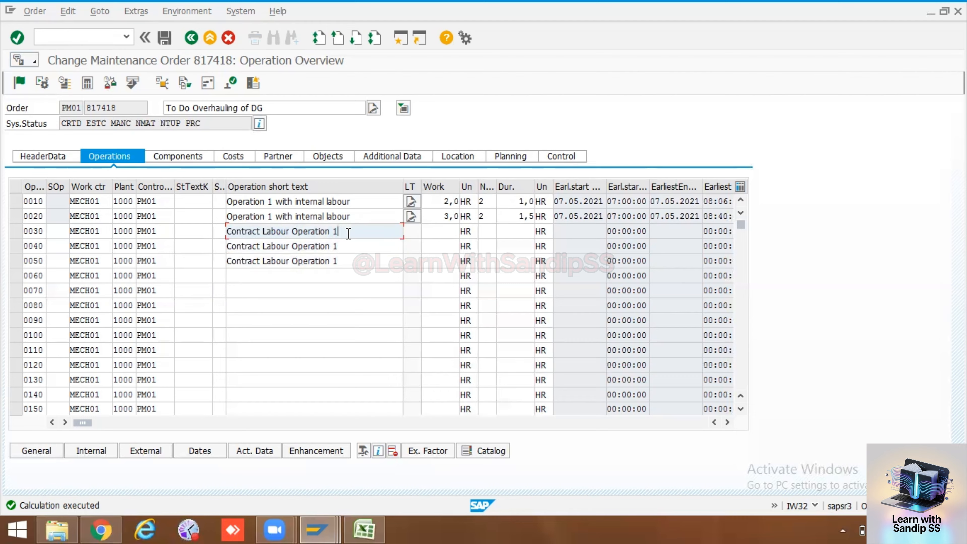
pyautogui.click(344, 247)
pyautogui.press('BackSpace')
pyautogui.write('2')
pyautogui.click(344, 261)
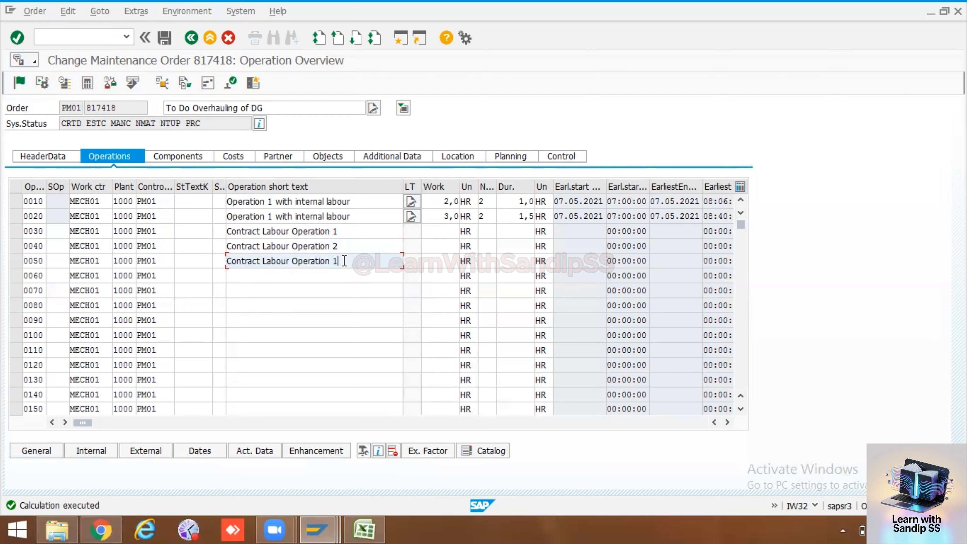
pyautogui.write('3')
pyautogui.click(353, 301)
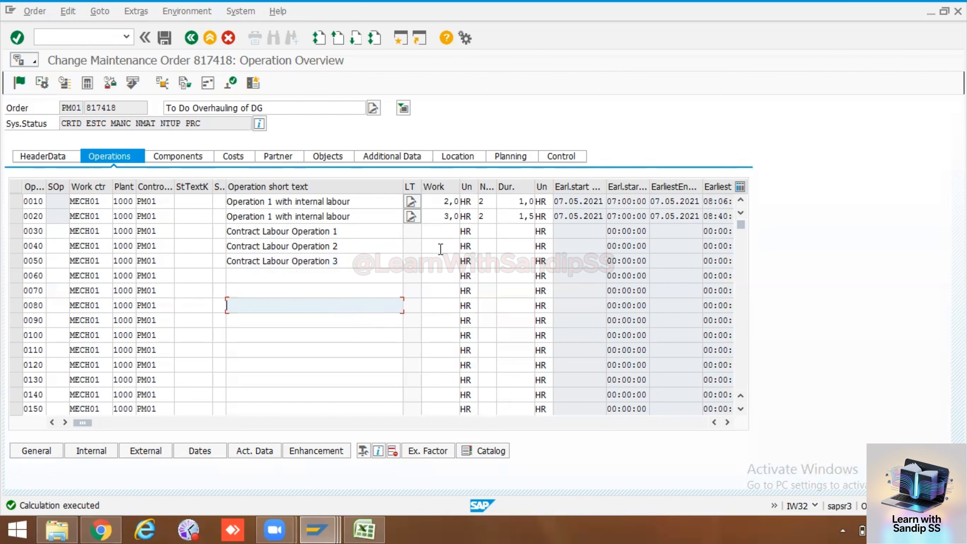
# Set the planned work to 4 hours for operation 0030 and 2 hours each for operations 0040 and 0050
pyautogui.click(442, 231)
pyautogui.write('4')
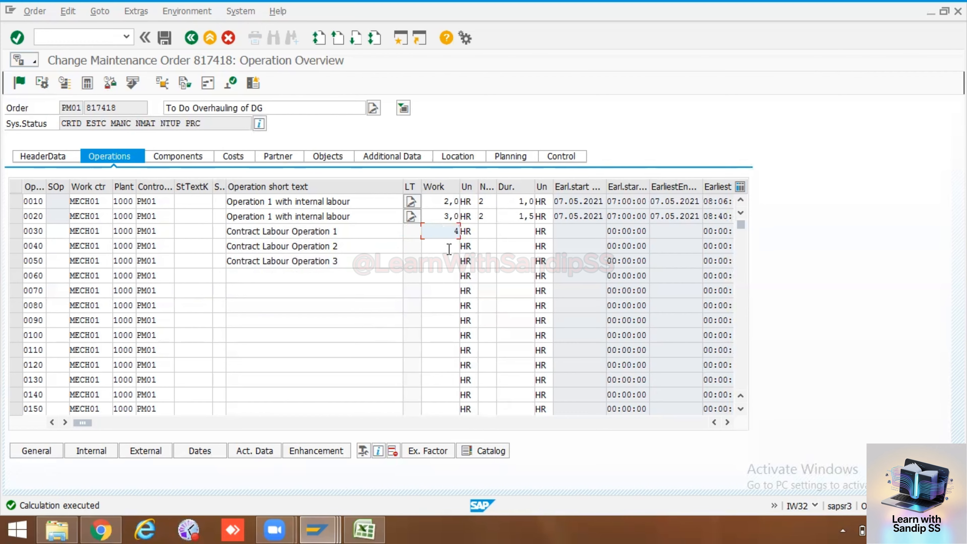
pyautogui.click(449, 246)
pyautogui.write('2')
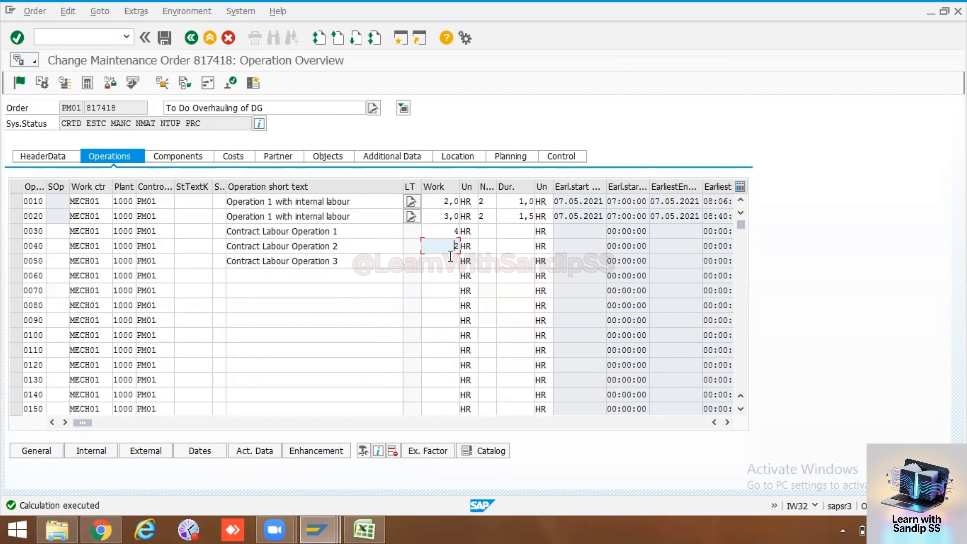
pyautogui.click(451, 257)
pyautogui.write('2')
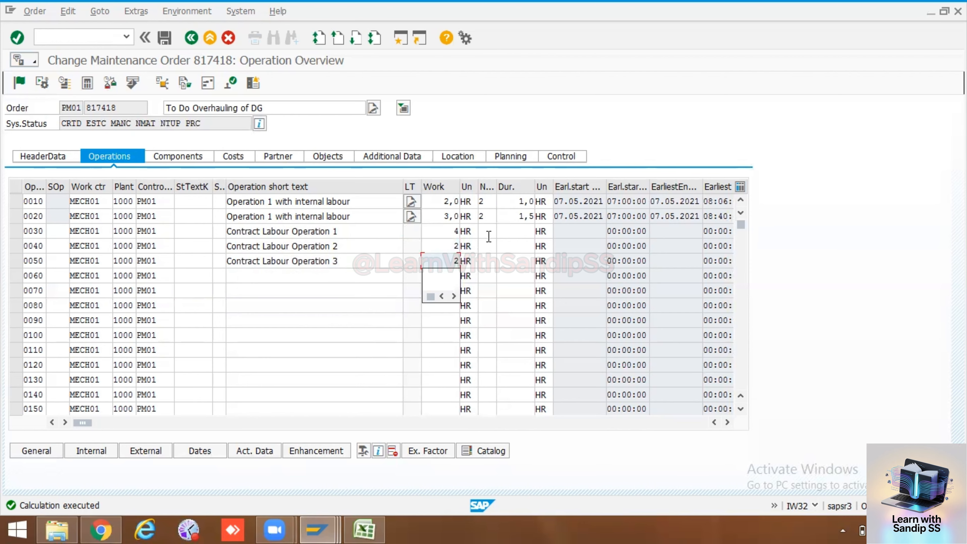
# Set a number of 1 for operations 0030, 0040 and 0050, and have their durations calculated
pyautogui.click(489, 232)
pyautogui.write('1')
pyautogui.click(489, 247)
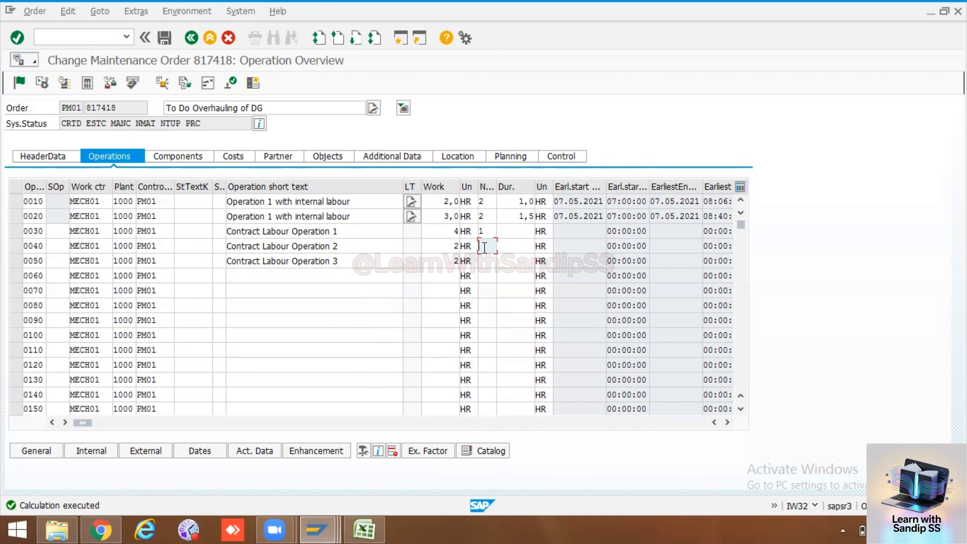
pyautogui.write('1')
pyautogui.write('1')
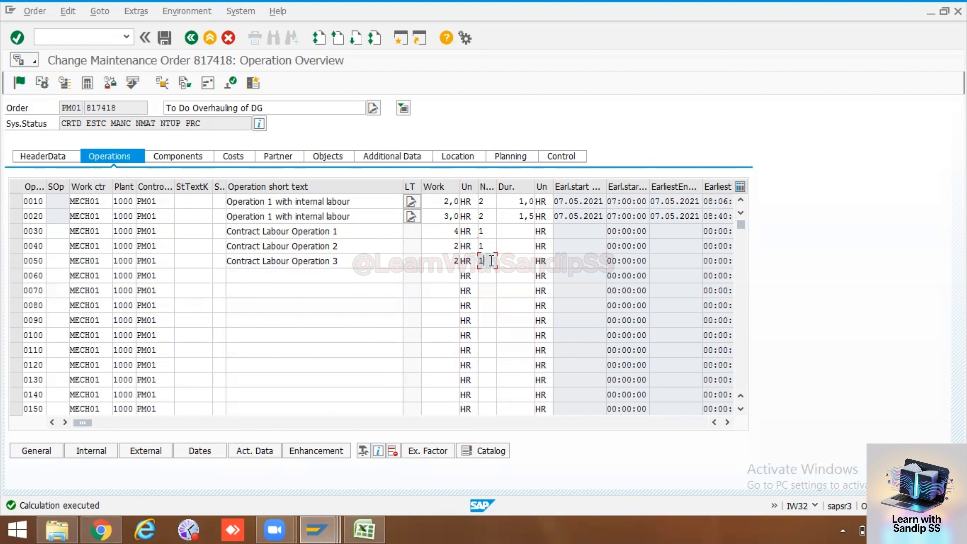
pyautogui.press('Return')
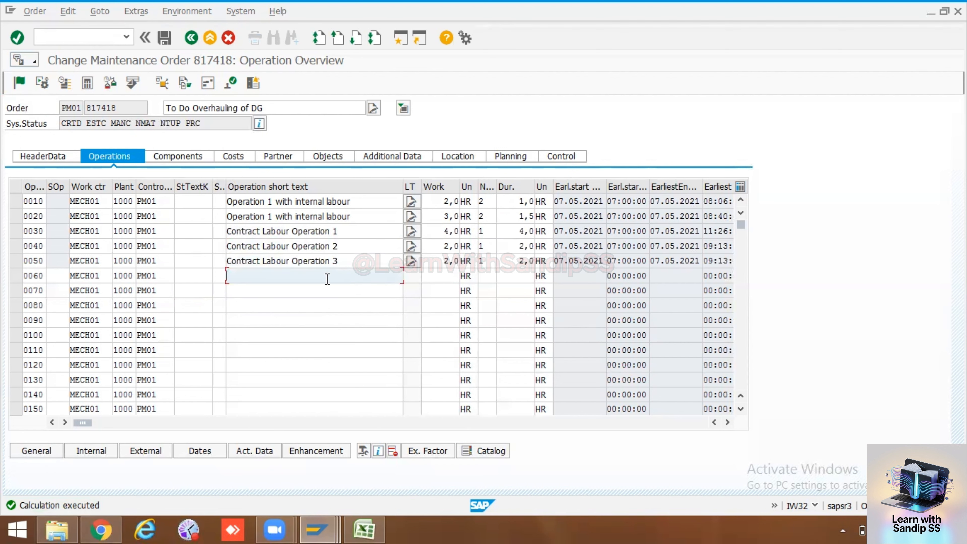
# Change the control key of the contract labour operations 0030, 0040 and 0050 to PM02
pyautogui.click(162, 231)
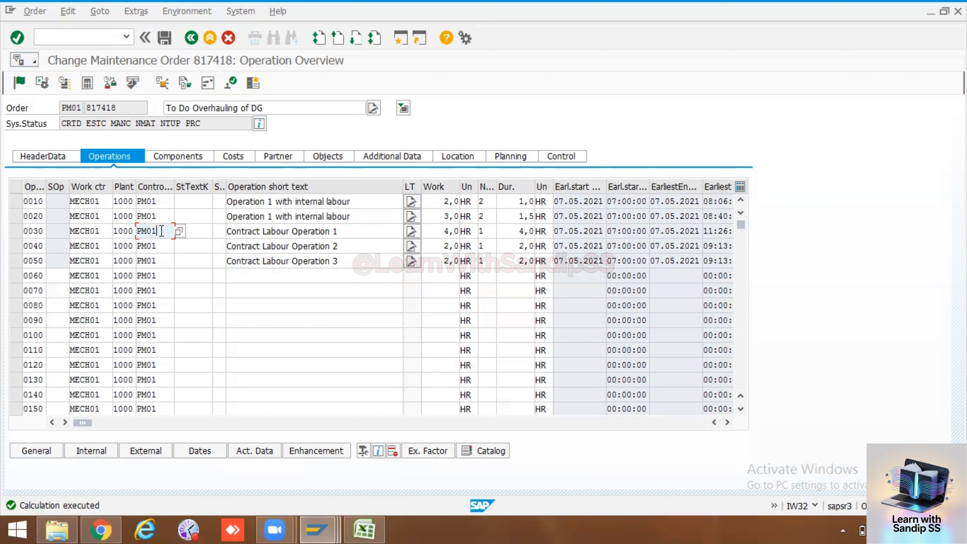
pyautogui.press('BackSpace')
pyautogui.click(156, 246)
pyautogui.click(159, 245)
pyautogui.press('BackSpace')
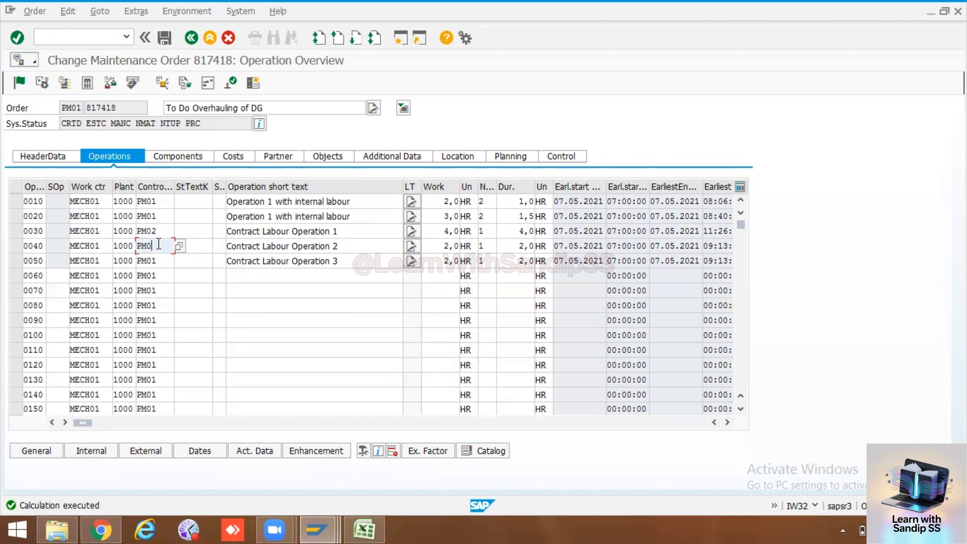
pyautogui.write('2')
pyautogui.click(162, 255)
pyautogui.press('BackSpace')
pyautogui.write('2')
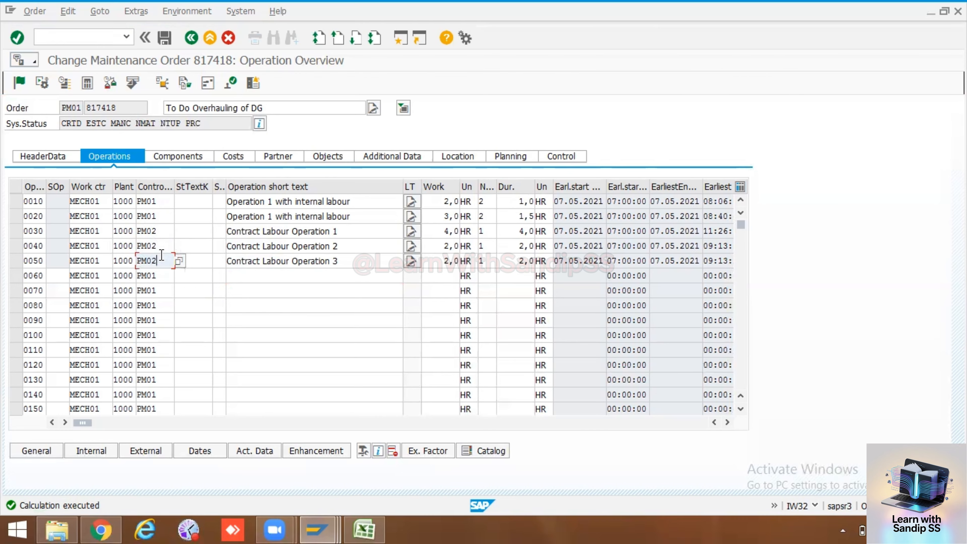
pyautogui.press('Return')
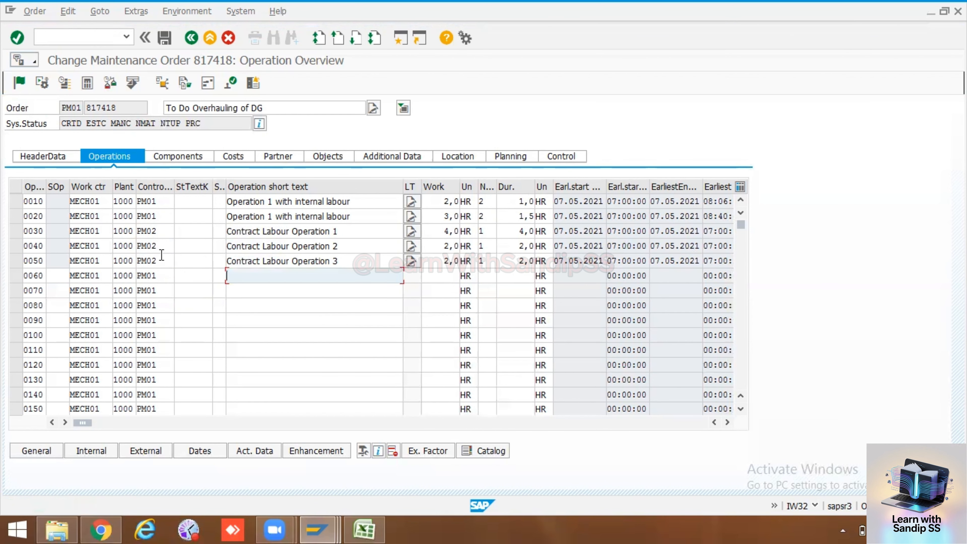
pyautogui.click(167, 228)
pyautogui.click(167, 248)
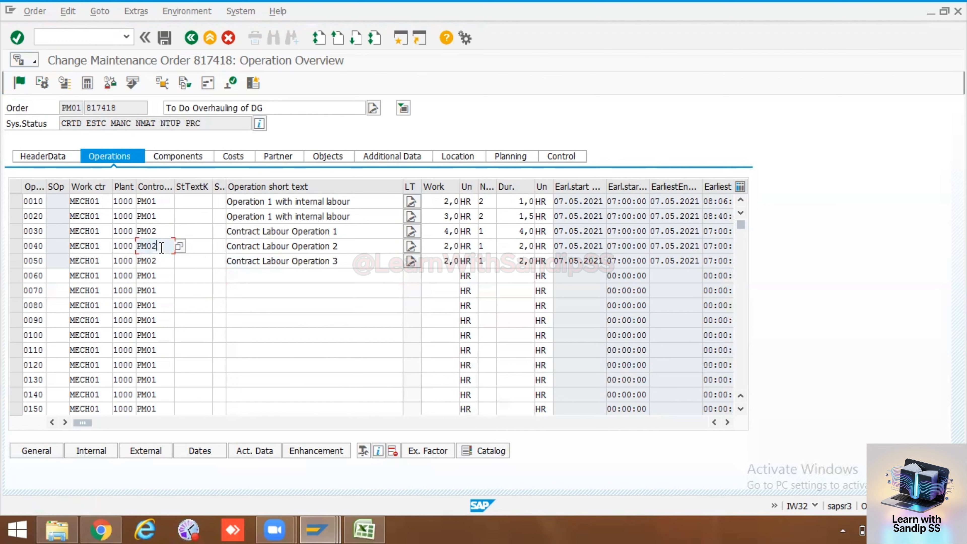
pyautogui.click(15, 231)
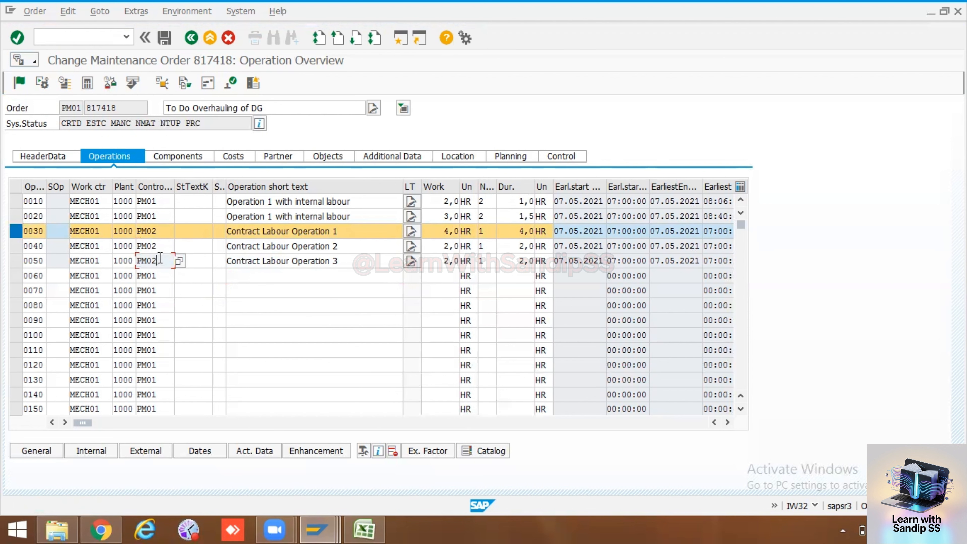
pyautogui.click(160, 247)
pyautogui.click(160, 232)
pyautogui.click(162, 250)
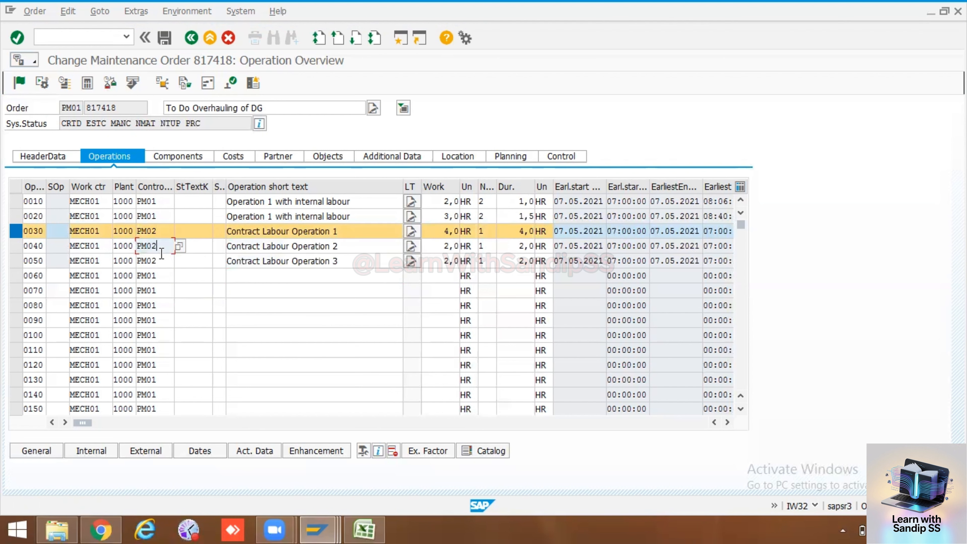
pyautogui.click(163, 260)
pyautogui.click(161, 247)
pyautogui.click(159, 231)
pyautogui.click(159, 247)
pyautogui.click(157, 263)
pyautogui.click(160, 247)
pyautogui.click(161, 231)
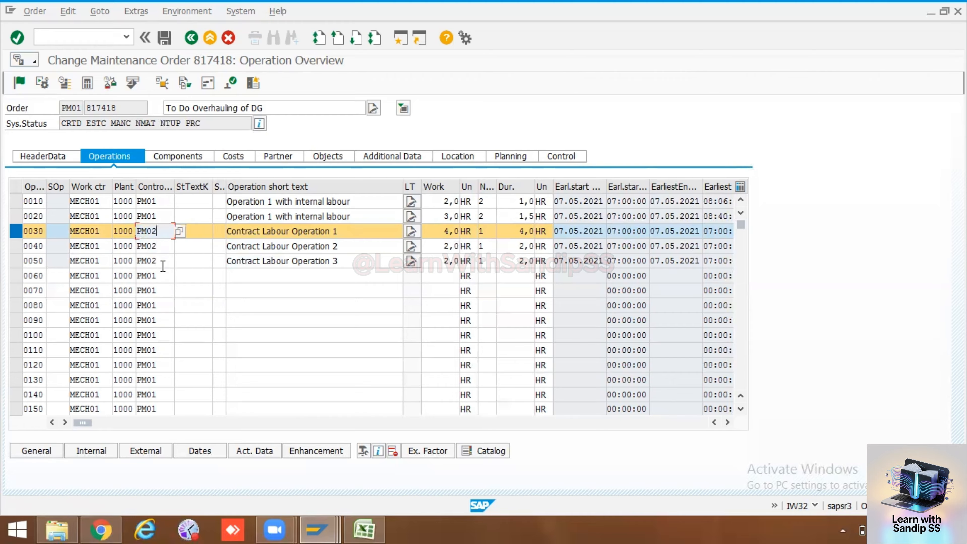
pyautogui.click(163, 275)
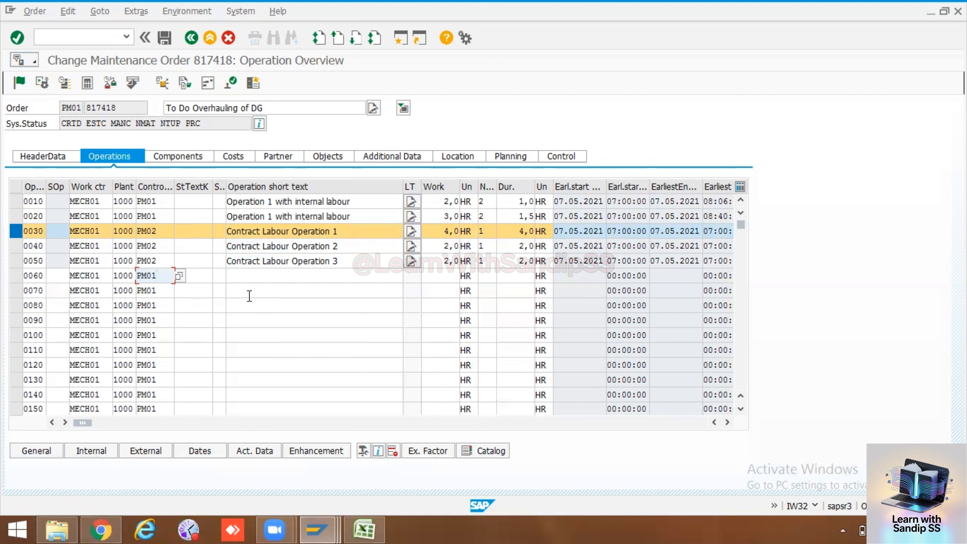
# Enter "Third Party Operation 1" as operation 0060's short text
pyautogui.click(258, 275)
pyautogui.write('Thi')
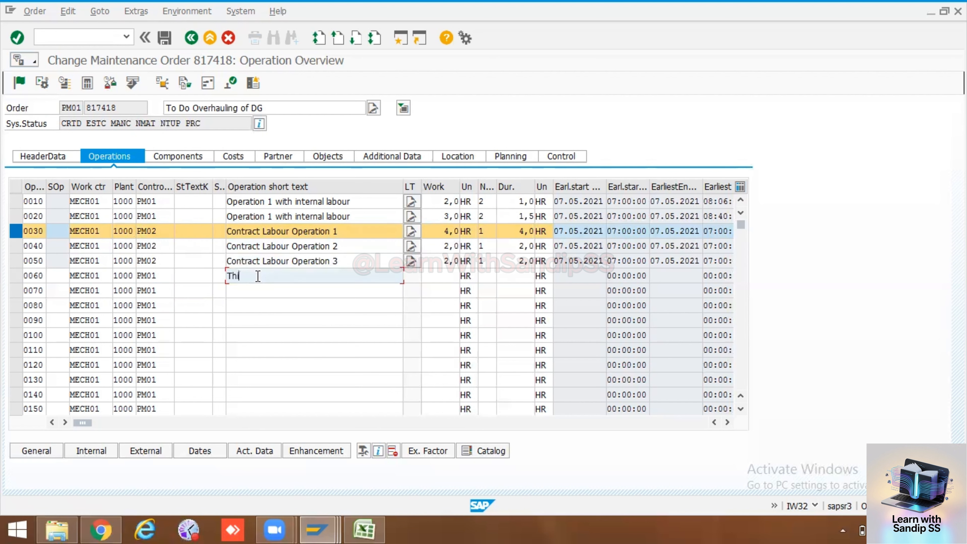
pyautogui.write('rd ')
pyautogui.write('Par')
pyautogui.write('ty ')
pyautogui.write('I')
pyautogui.press('BackSpace')
pyautogui.write('Operation 2')
pyautogui.press('BackSpace')
pyautogui.write('1')
# Copy operation 0060's short text into operation 0070 and renumber it as "Third Party Operation 2"
pyautogui.moveTo(329, 275); pyautogui.dragTo(216, 282)
pyautogui.hotkey('ctrl', 'c')
pyautogui.click(237, 292)
pyautogui.hotkey('ctrl', 'v')
pyautogui.press('BackSpace')
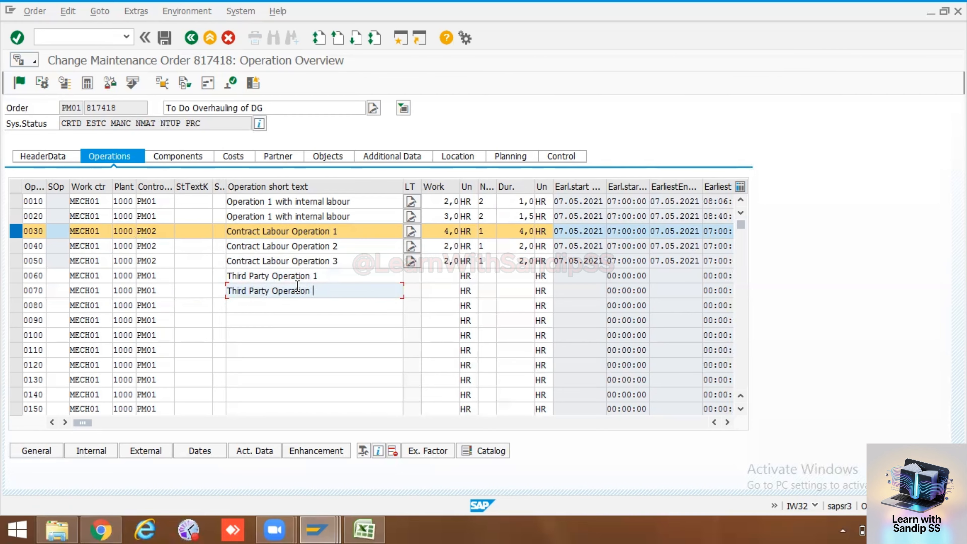
pyautogui.write('2')
# Enter 5 hours of work for operation 0060 and 6 hours for 0070, with a duration of 2 hours each
pyautogui.click(437, 276)
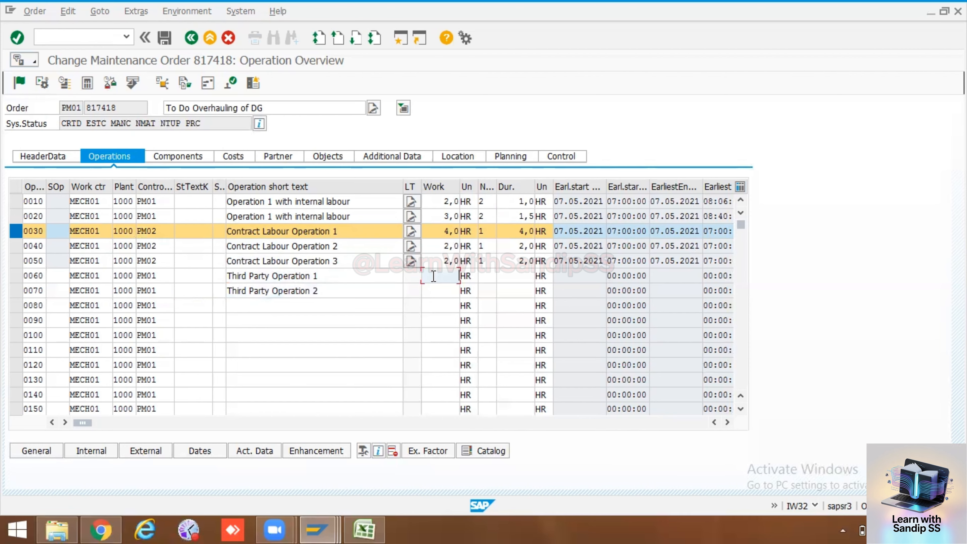
pyautogui.write('5')
pyautogui.click(443, 291)
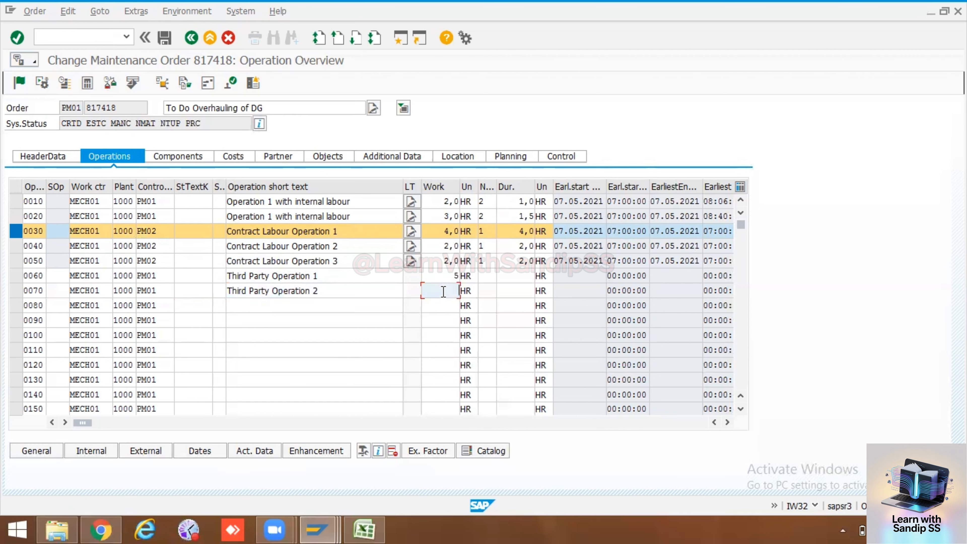
pyautogui.write('6')
pyautogui.click(510, 278)
pyautogui.write('2')
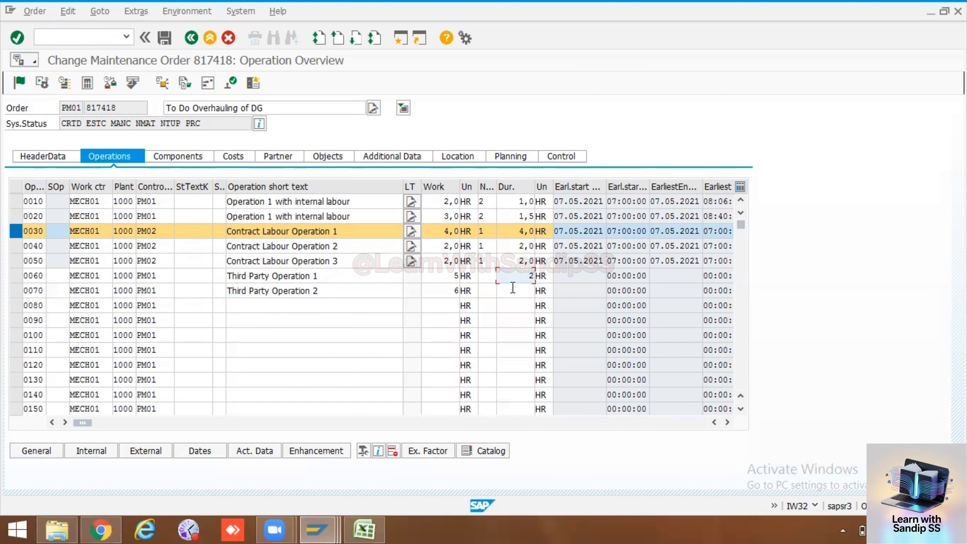
pyautogui.click(512, 290)
pyautogui.write('2')
pyautogui.press('Return')
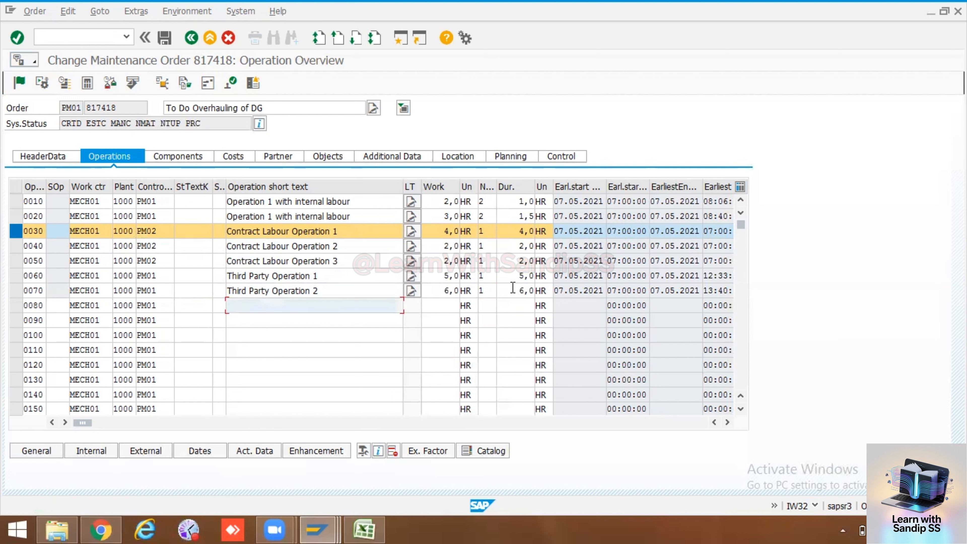
# Change the control key of the third-party operations 0060 and 0070 to PM03
pyautogui.click(164, 276)
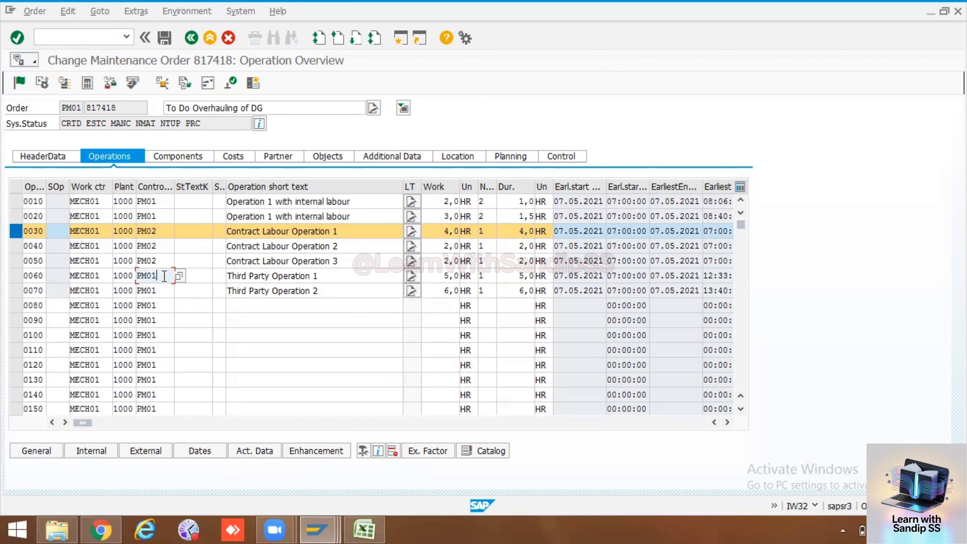
pyautogui.press('BackSpace')
pyautogui.write('3')
pyautogui.click(163, 294)
pyautogui.press('BackSpace')
pyautogui.write('3')
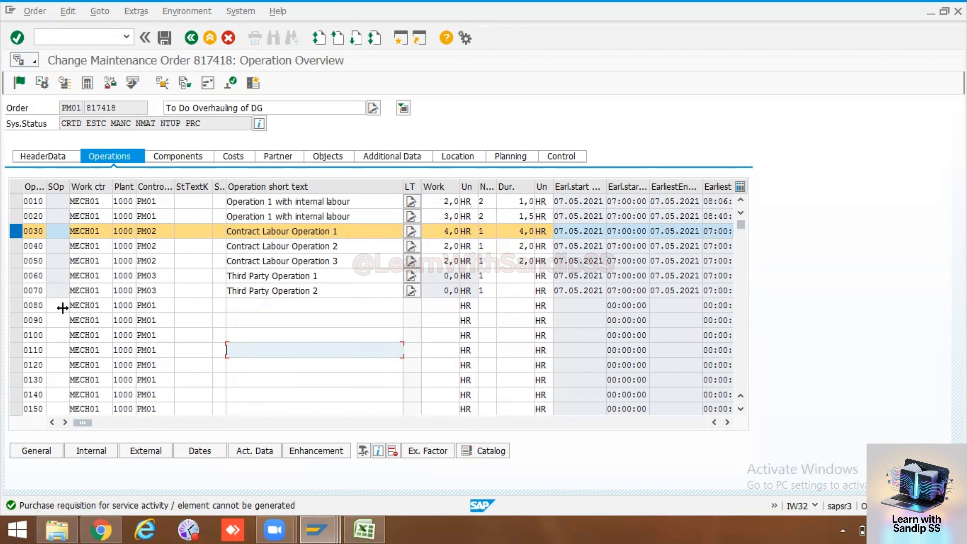
# Select only operation 0060 and open its external processing data
pyautogui.click(16, 277)
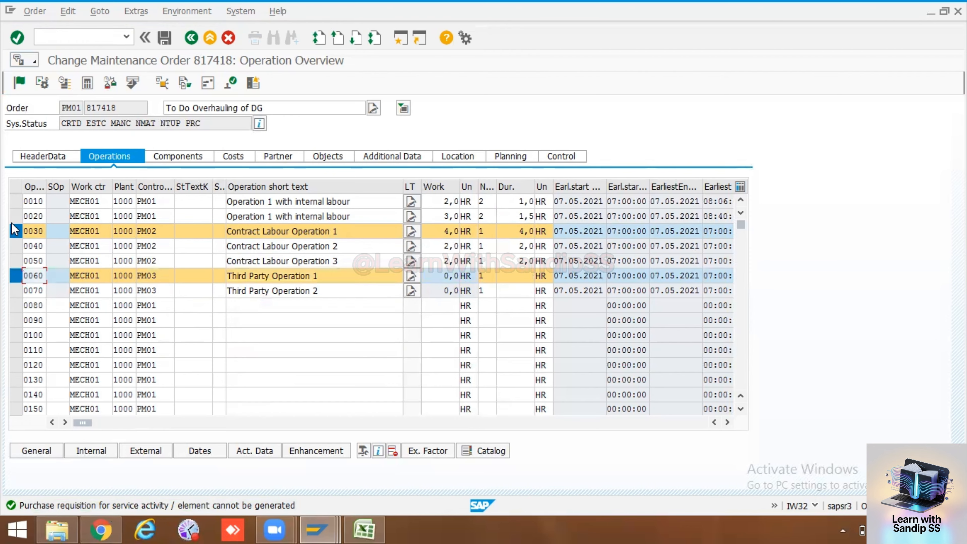
pyautogui.click(16, 230)
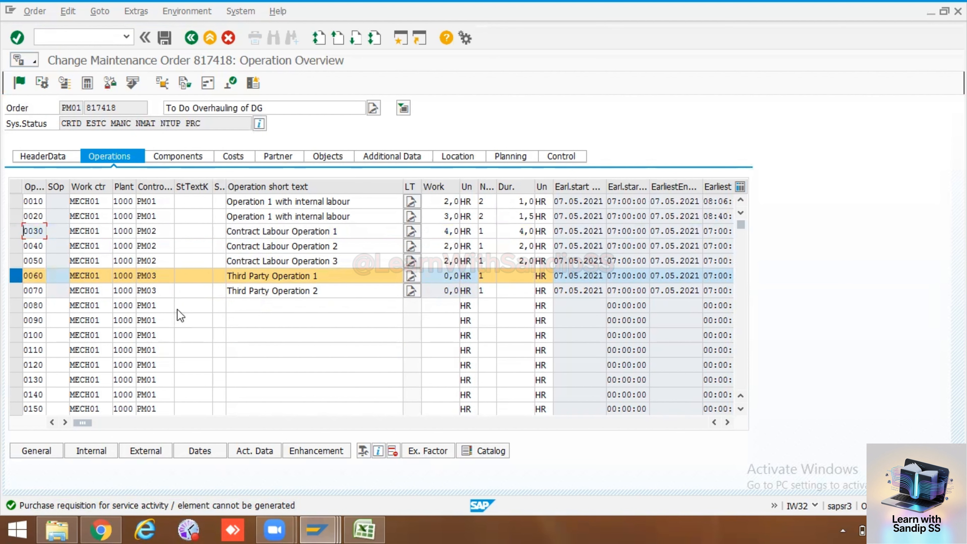
pyautogui.press('Return')
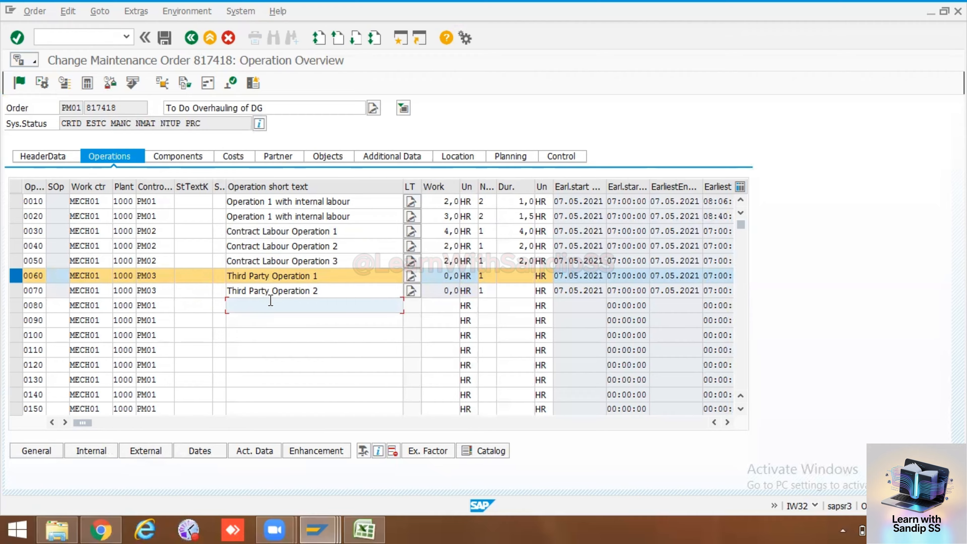
pyautogui.click(152, 451)
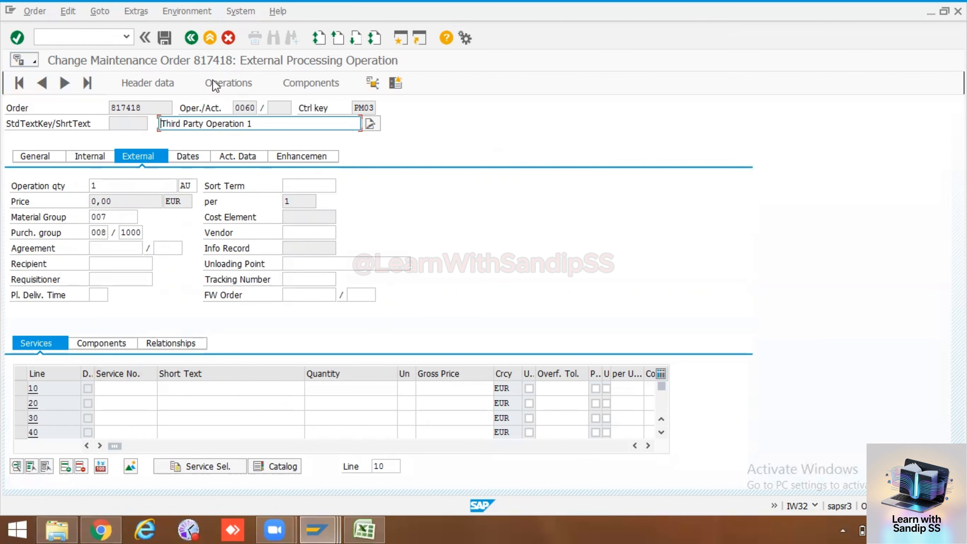
pyautogui.moveTo(255, 124); pyautogui.dragTo(159, 124)
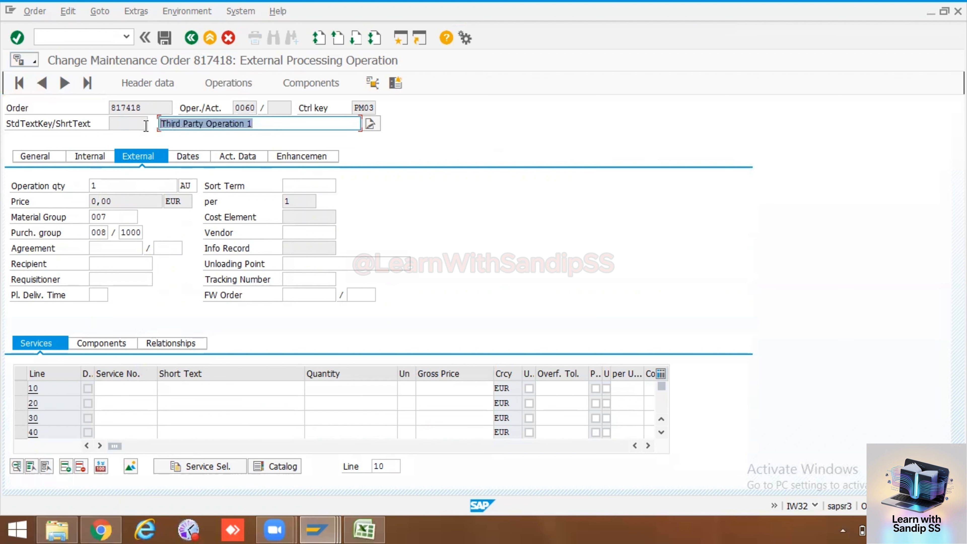
# Check the general data and external processing data of operation 0060 and return to the operation overview
pyautogui.click(35, 156)
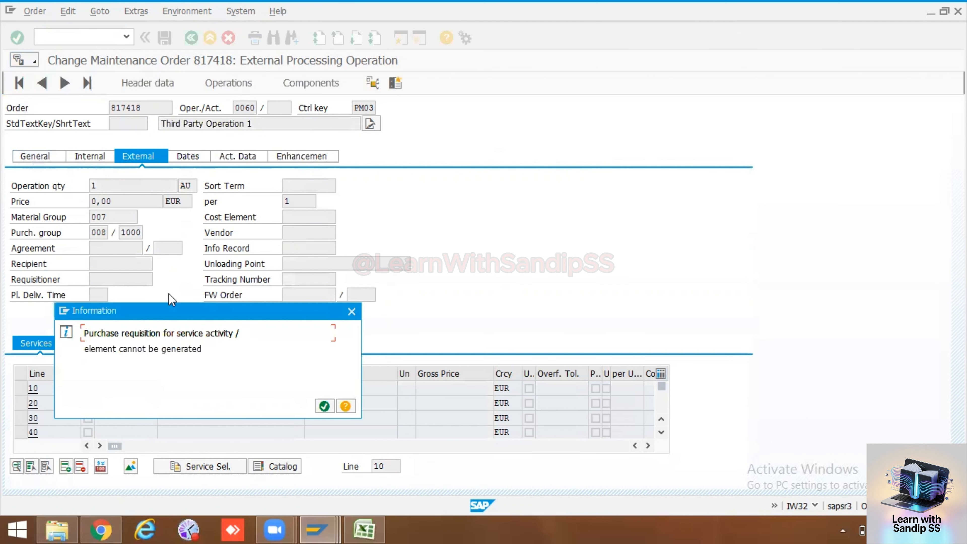
pyautogui.click(324, 406)
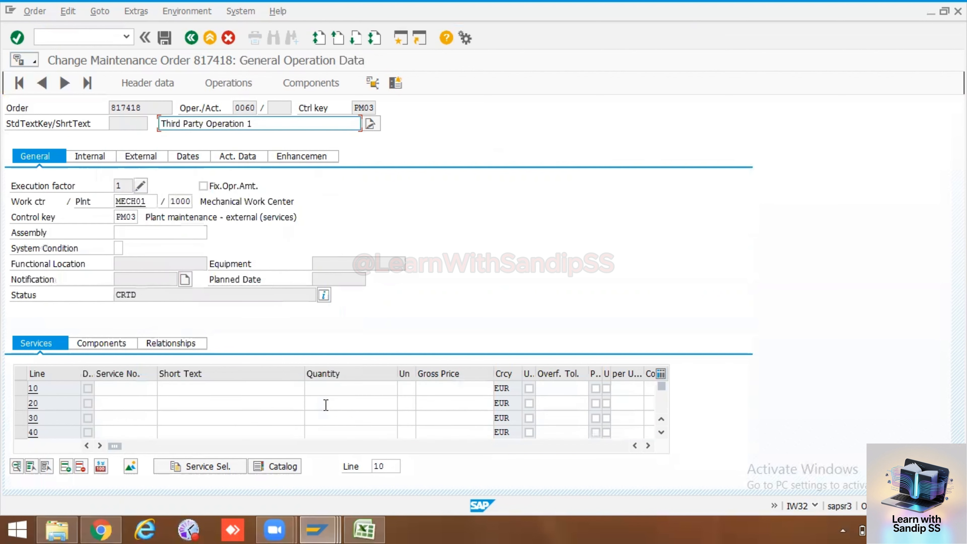
pyautogui.click(160, 156)
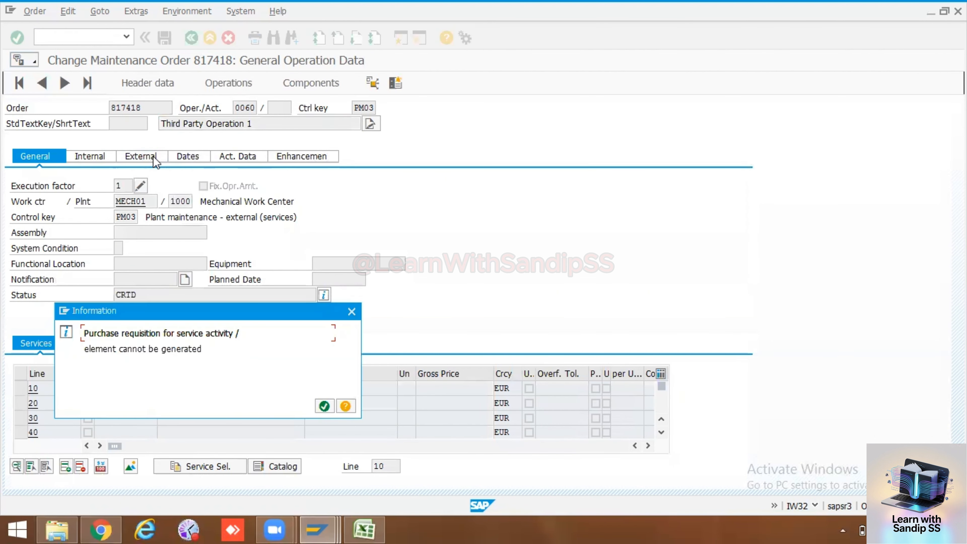
pyautogui.click(325, 406)
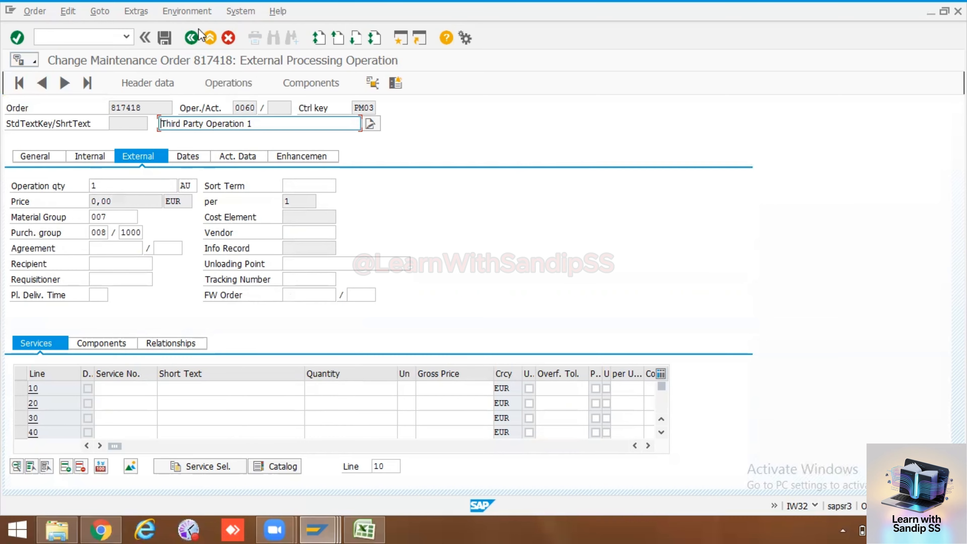
pyautogui.click(190, 37)
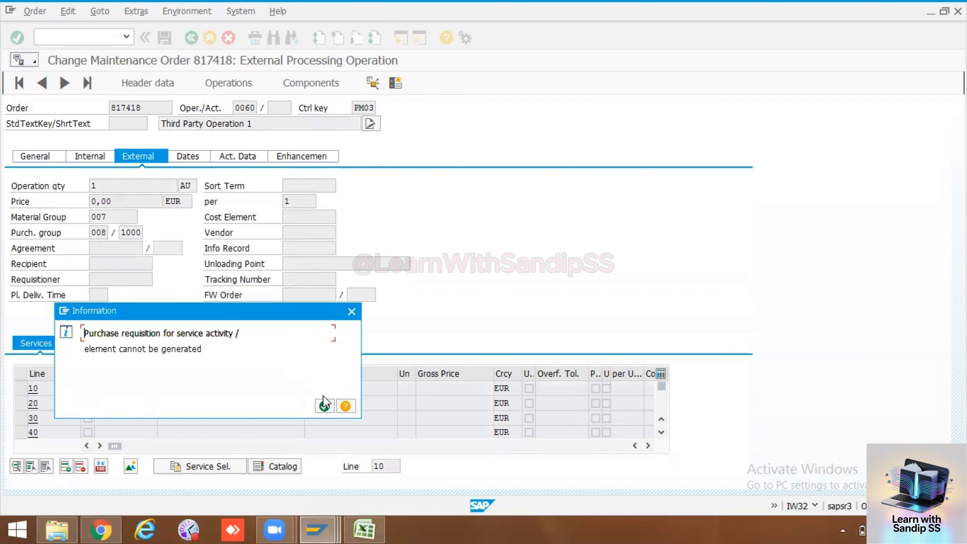
pyautogui.click(325, 407)
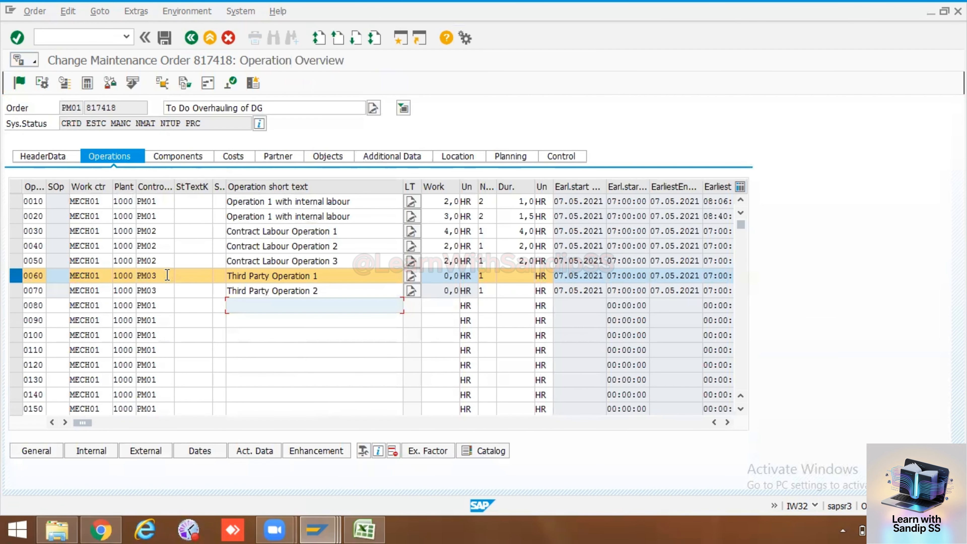
# Examine the external and general data of contract labour operation 0040 for comparison and return to the operation overview
pyautogui.click(15, 275)
pyautogui.click(16, 246)
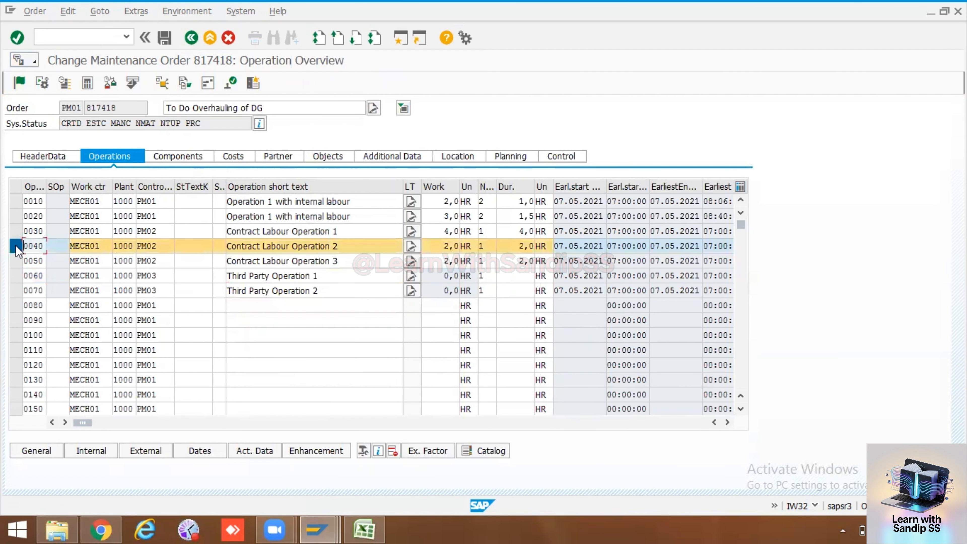
pyautogui.click(149, 449)
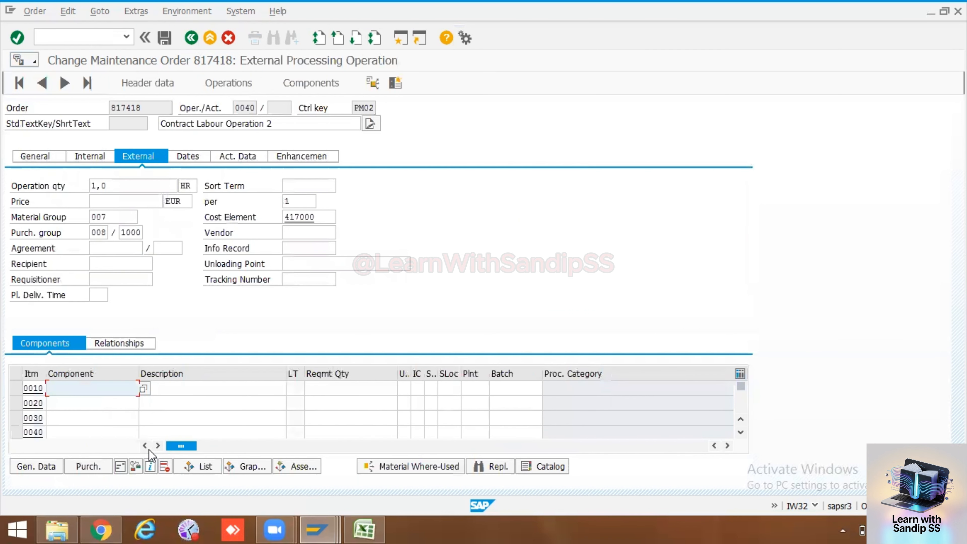
pyautogui.click(90, 155)
pyautogui.click(45, 156)
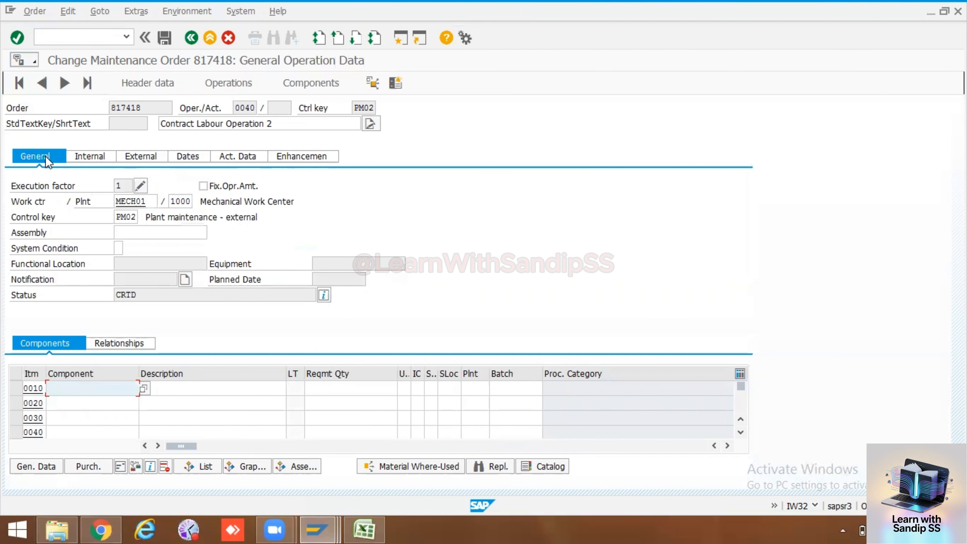
pyautogui.click(88, 156)
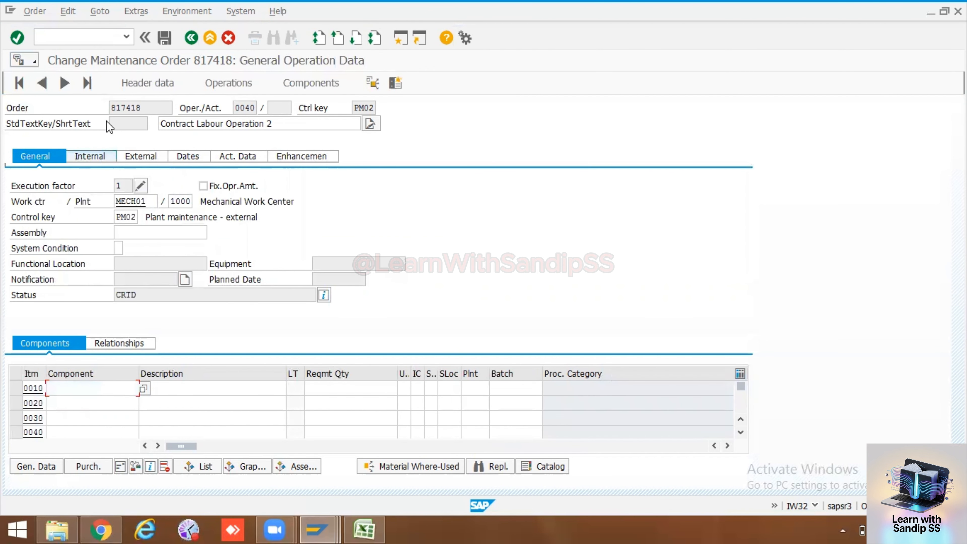
pyautogui.click(192, 39)
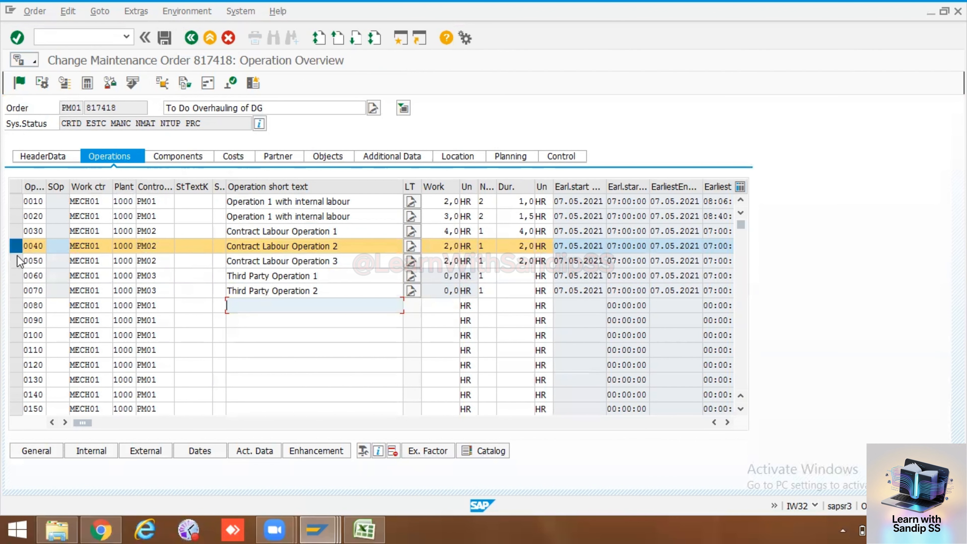
# Open the external processing data of operation 0060 and search without restrictions for a service number for service line 10
pyautogui.click(14, 276)
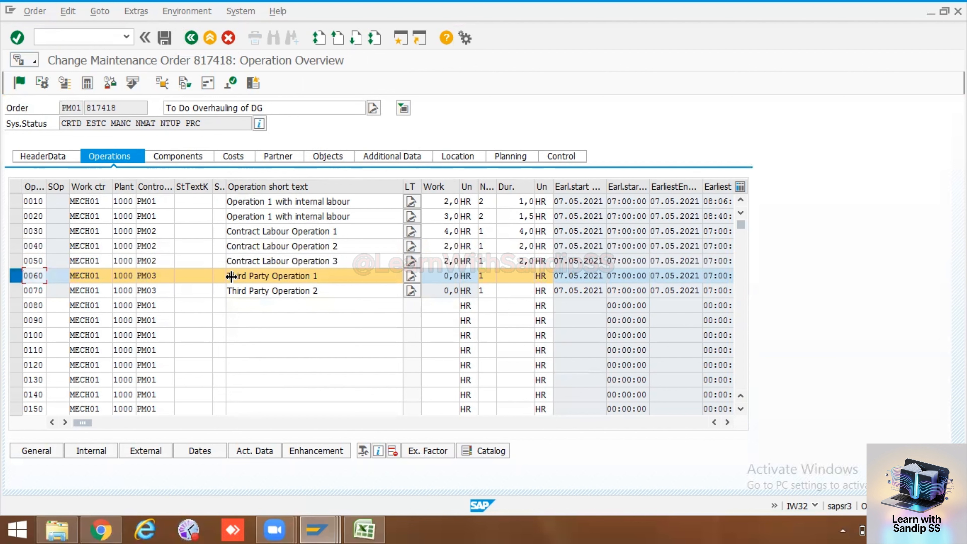
pyautogui.click(154, 449)
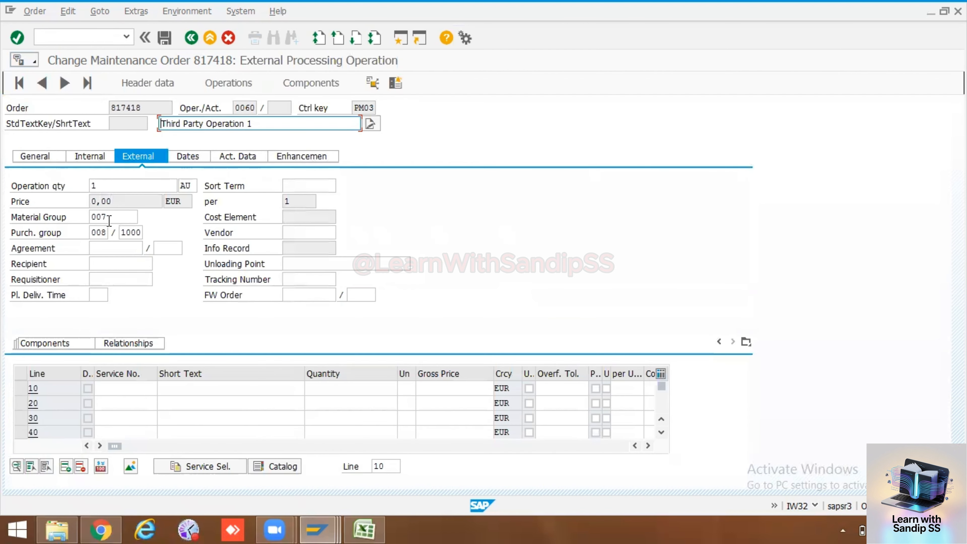
pyautogui.click(127, 391)
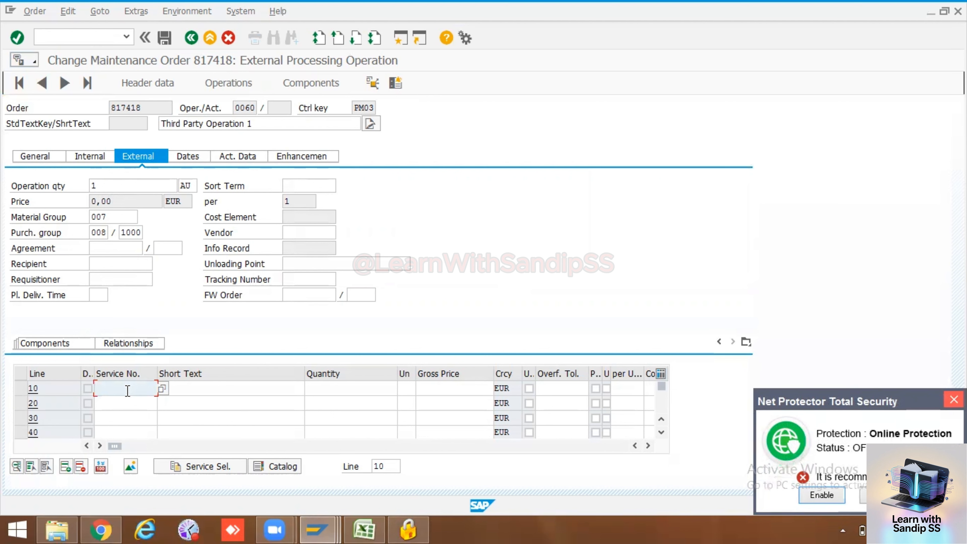
pyautogui.click(882, 495)
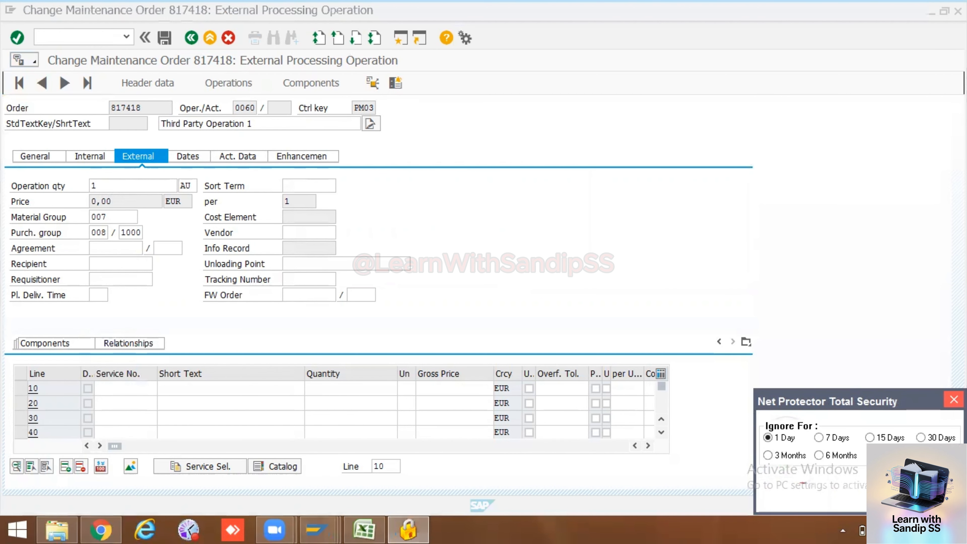
pyautogui.click(914, 493)
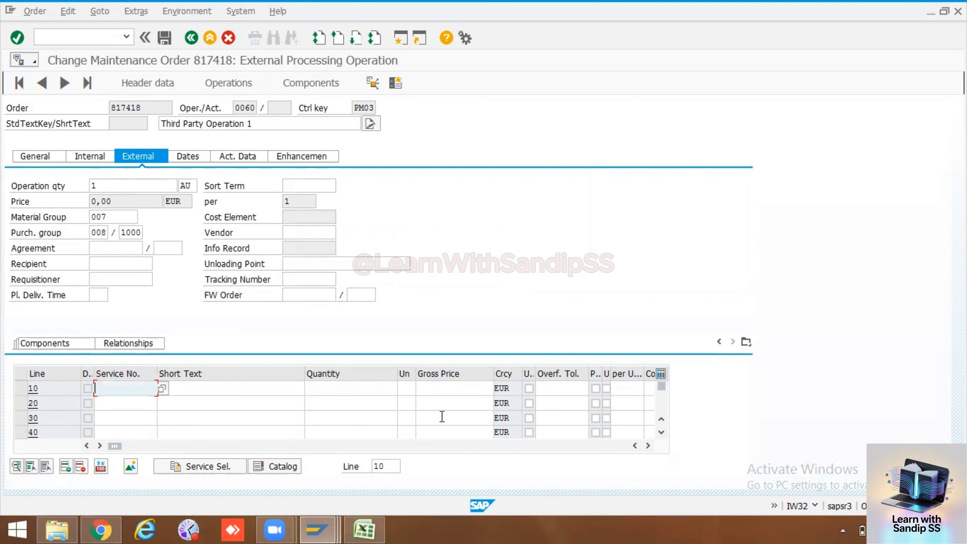
pyautogui.click(162, 388)
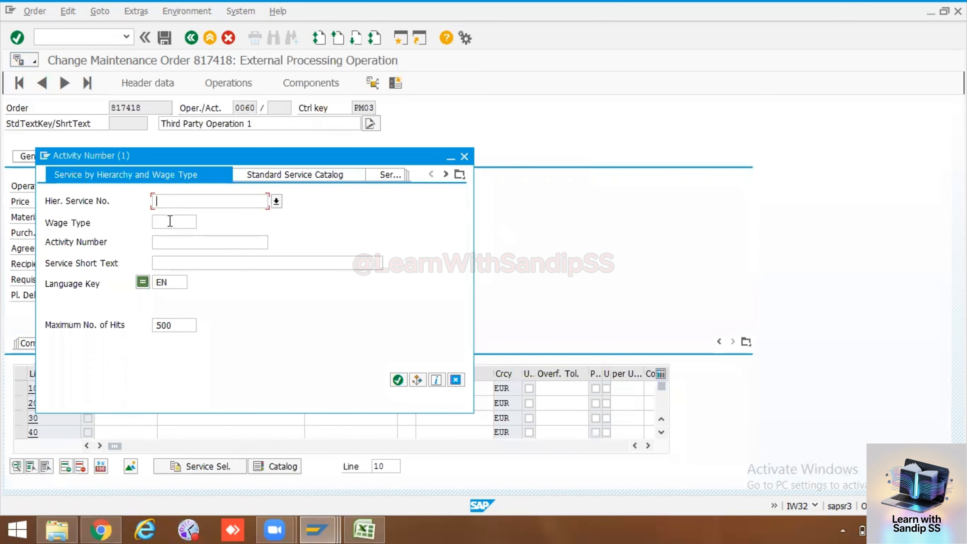
pyautogui.click(397, 380)
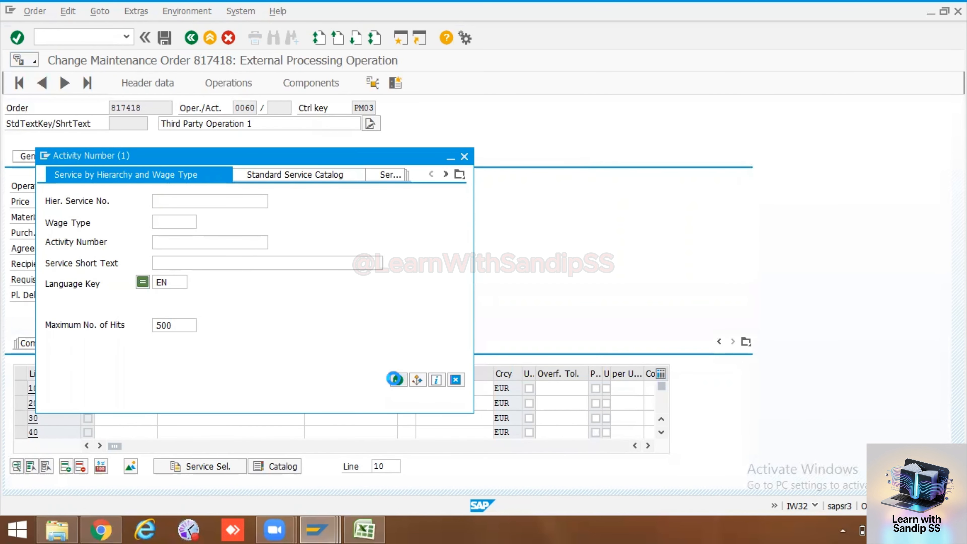